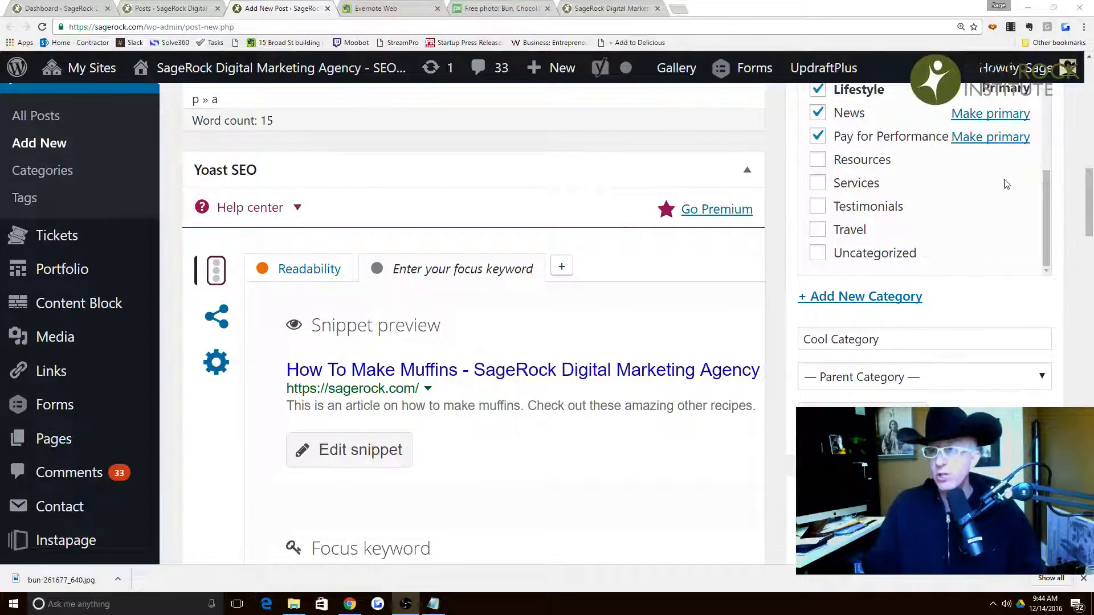
- Open the Yoast SEO snippet editor for the muffin post and place the cursor in the SEO title field
click(1088, 195)
scroll(1088, 196, up, 8)
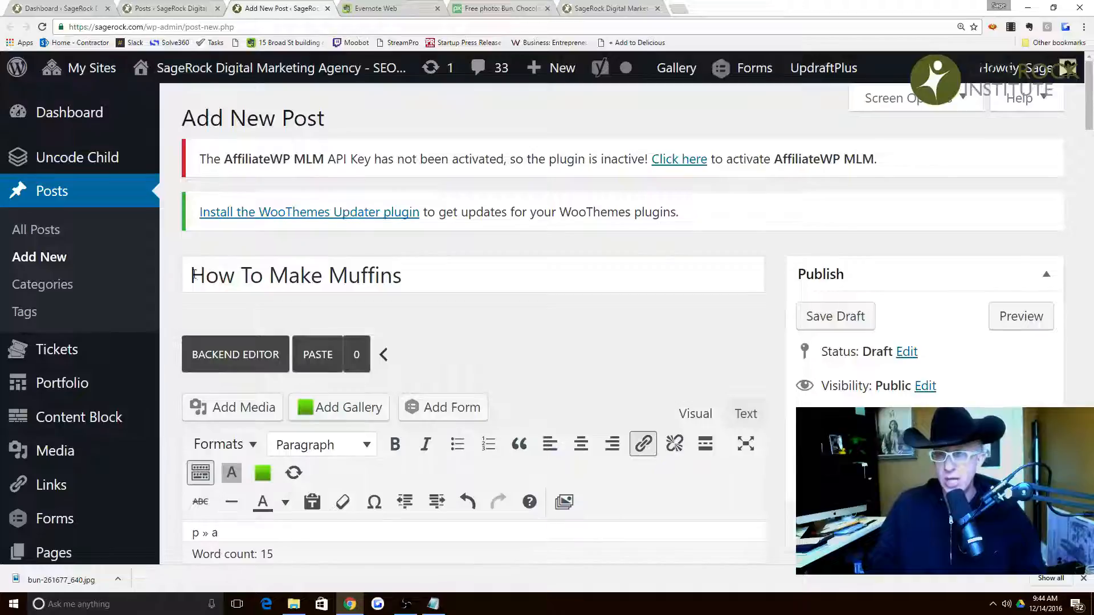
drag(192, 275, 404, 275)
click(458, 277)
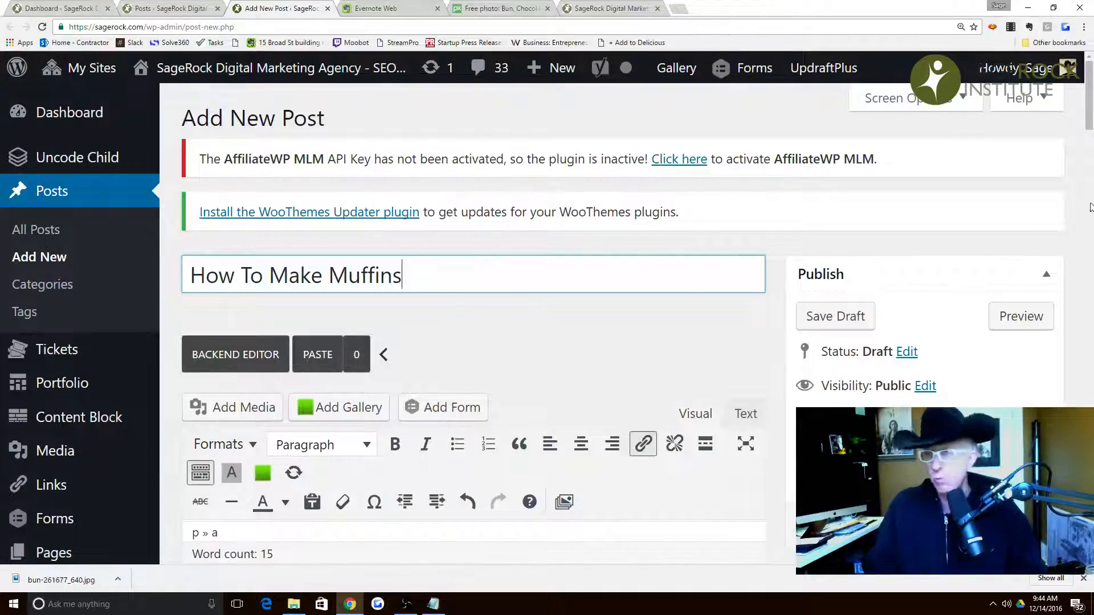
drag(1087, 105, 1086, 229)
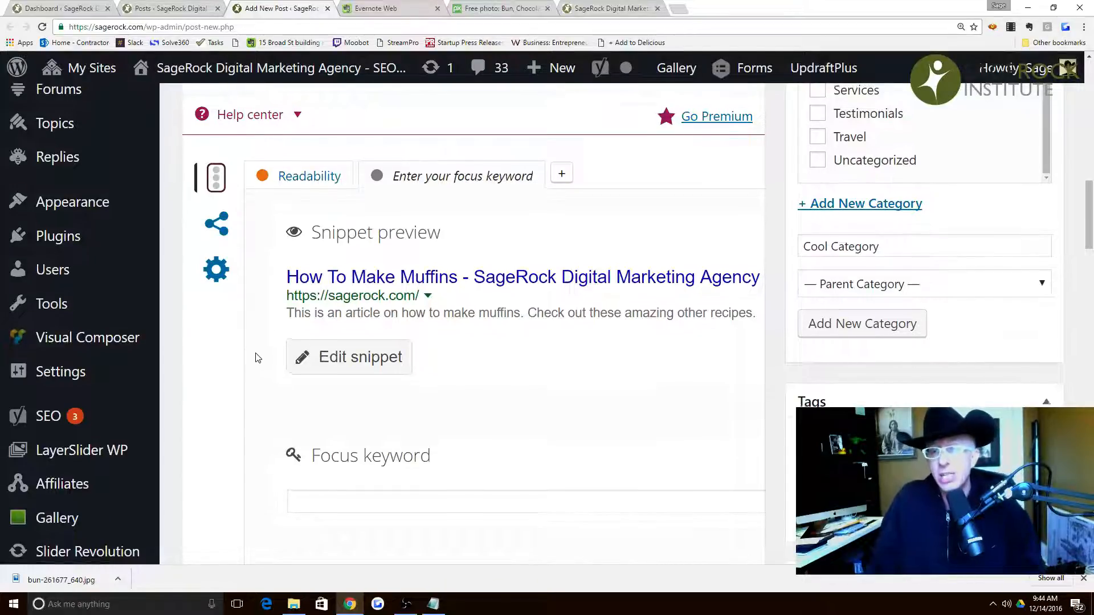
scroll(253, 362, up, 1)
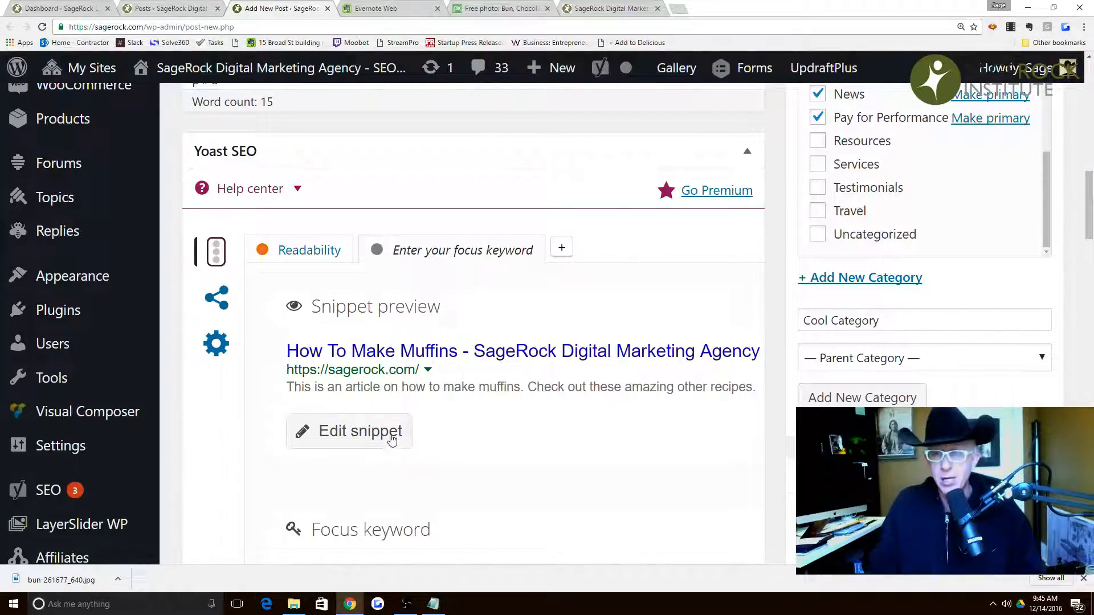
click(345, 436)
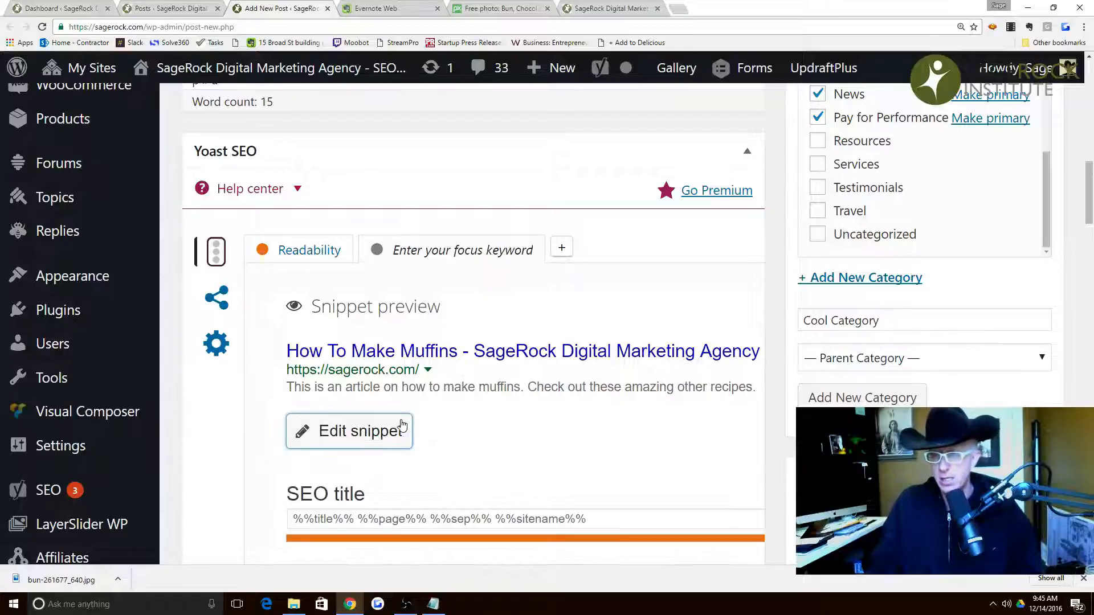
scroll(444, 410, down, 4)
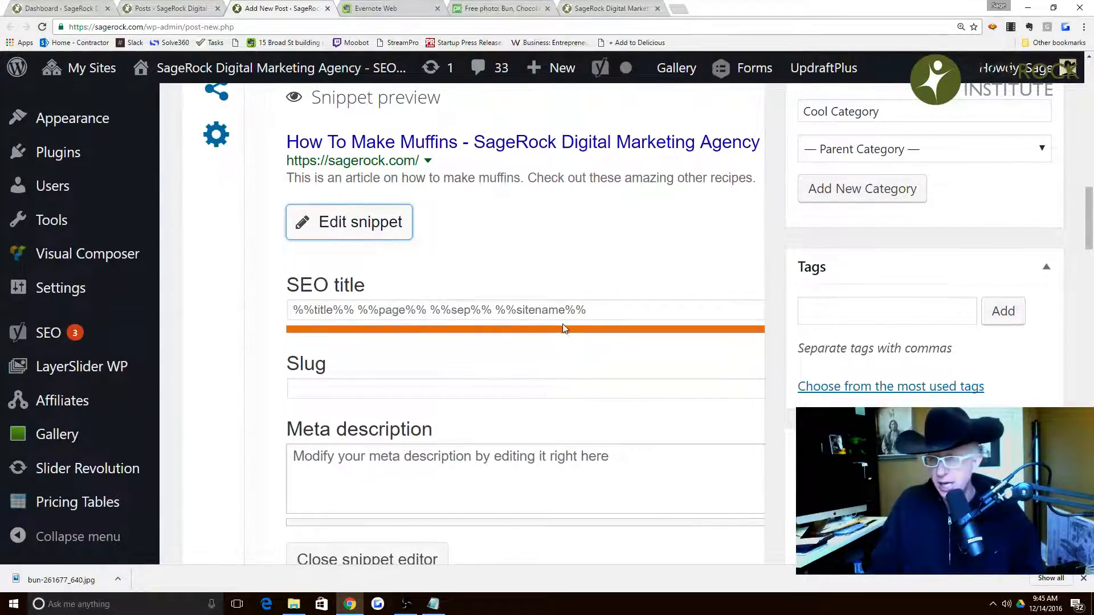
scroll(561, 333, up, 3)
scroll(561, 335, down, 1)
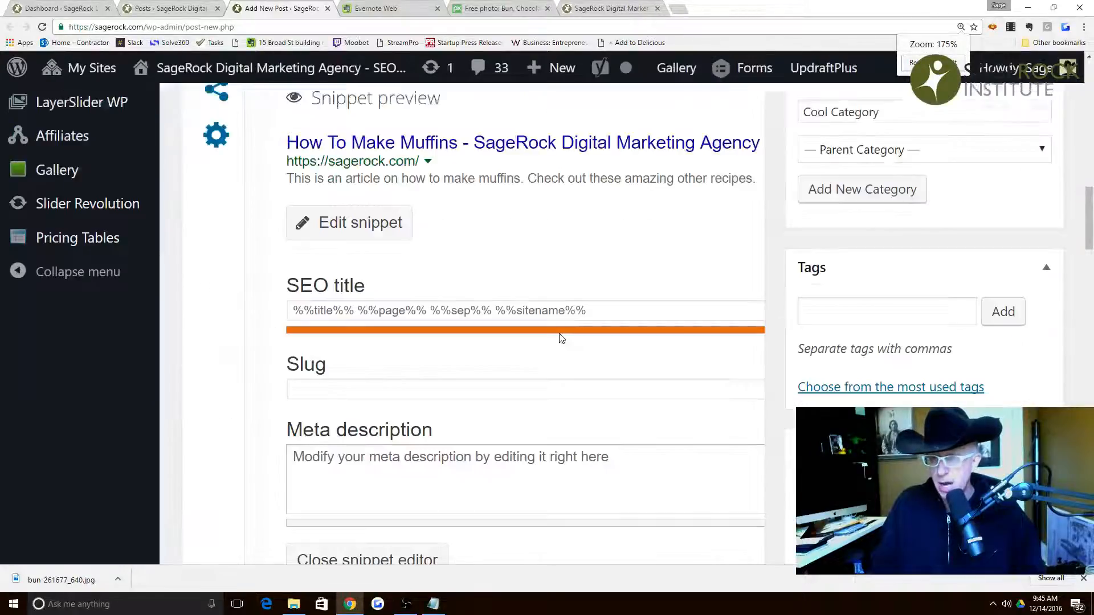
click(593, 313)
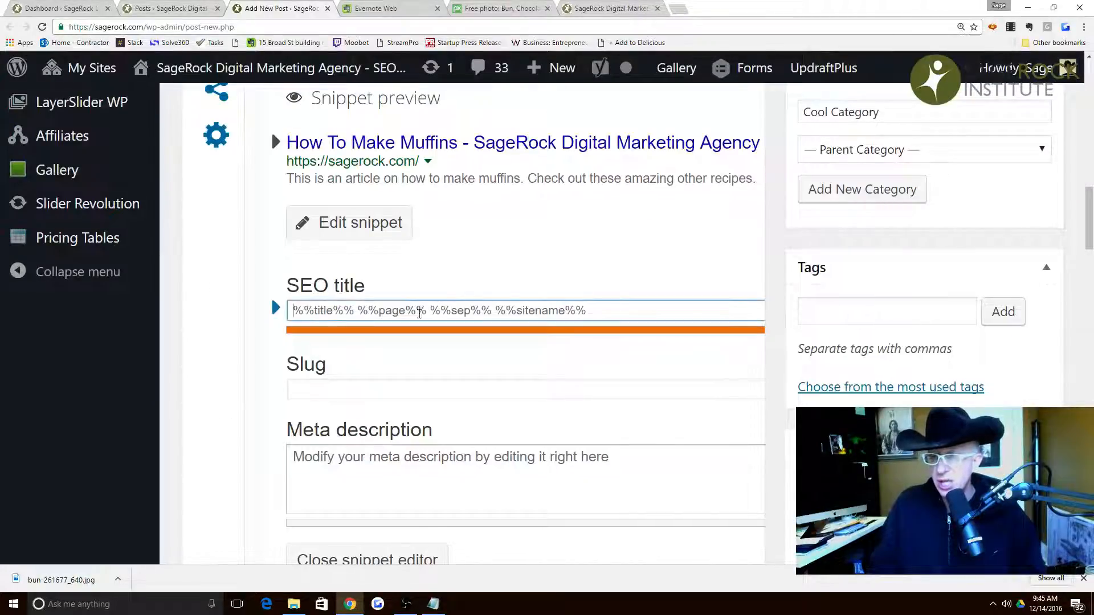
scroll(342, 315, up, 1)
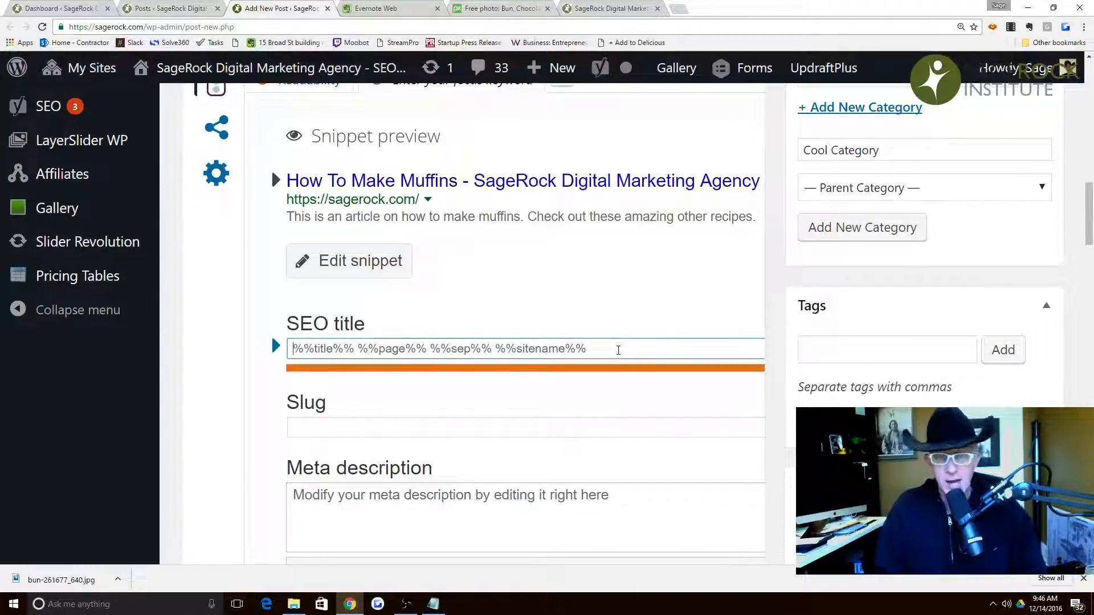
text(Sage)
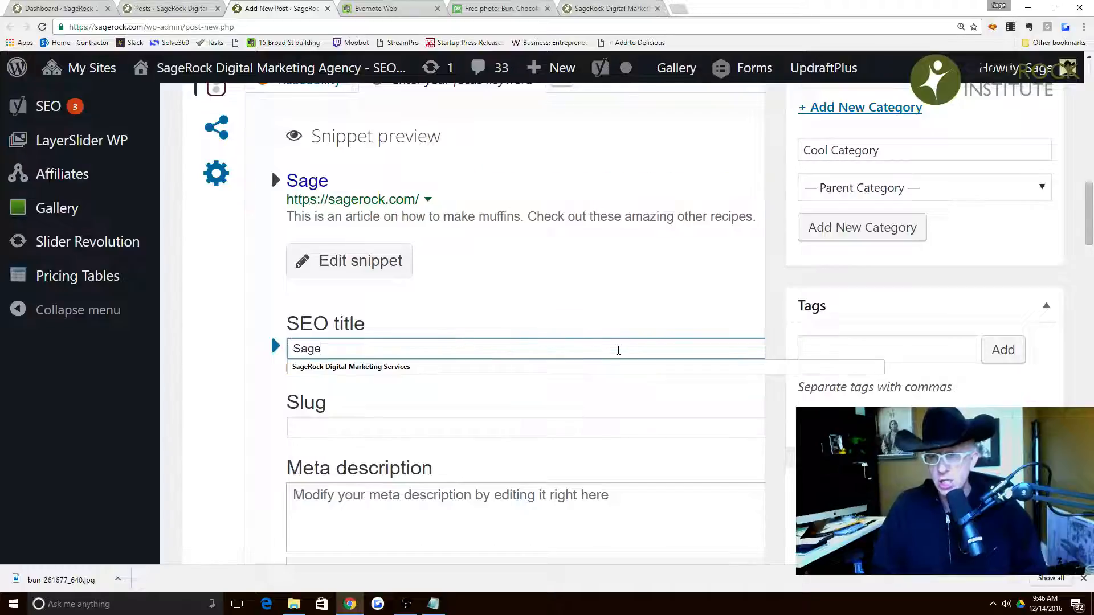
text('s)
key(BackSpace)
key(BackSpace)
key(BackSpace)
key(BackSpace)
key(BackSpace)
key(BackSpace)
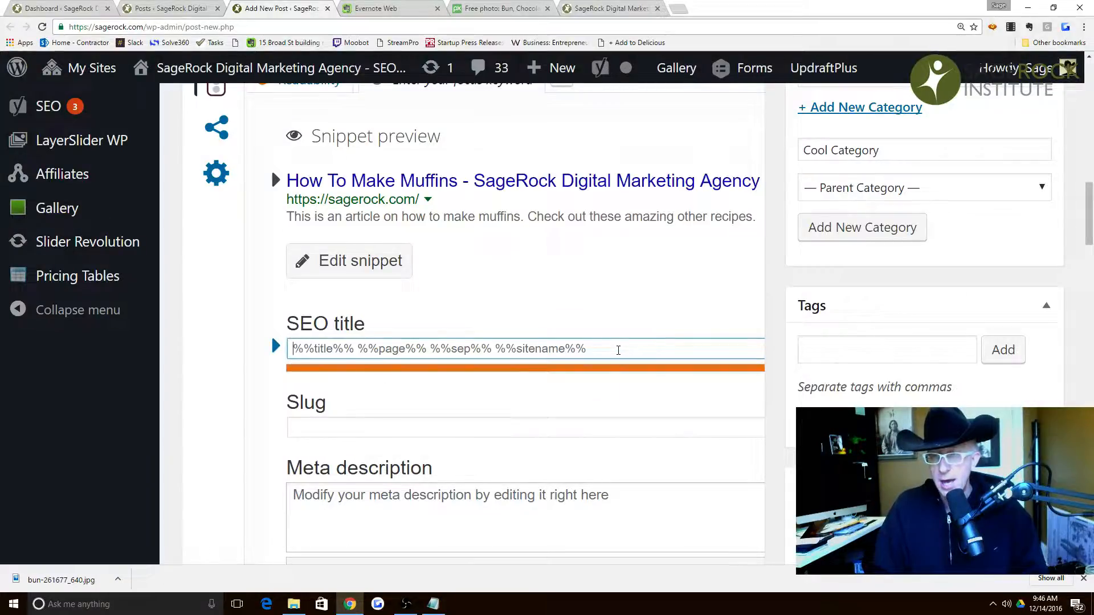
- Set the SEO title to "How To Make Muffins By" followed by the author's first name
text(How Sage )
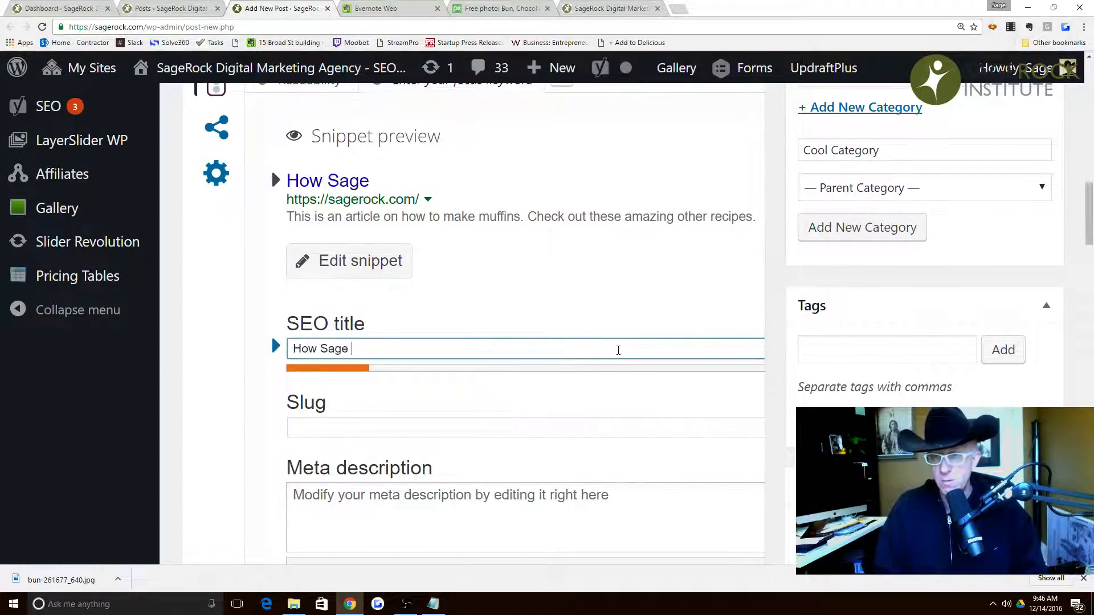
text(ma)
key(BackSpace)
key(BackSpace)
key(BackSpace)
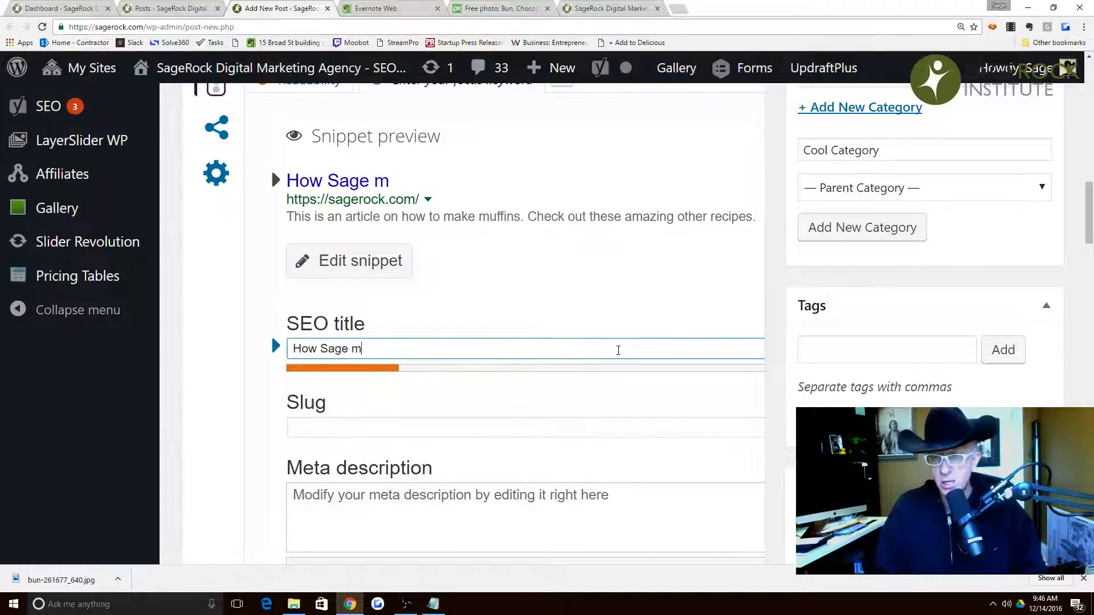
key(BackSpace)
key(BackSpace)
key(BackSpace)
key(BackSpace)
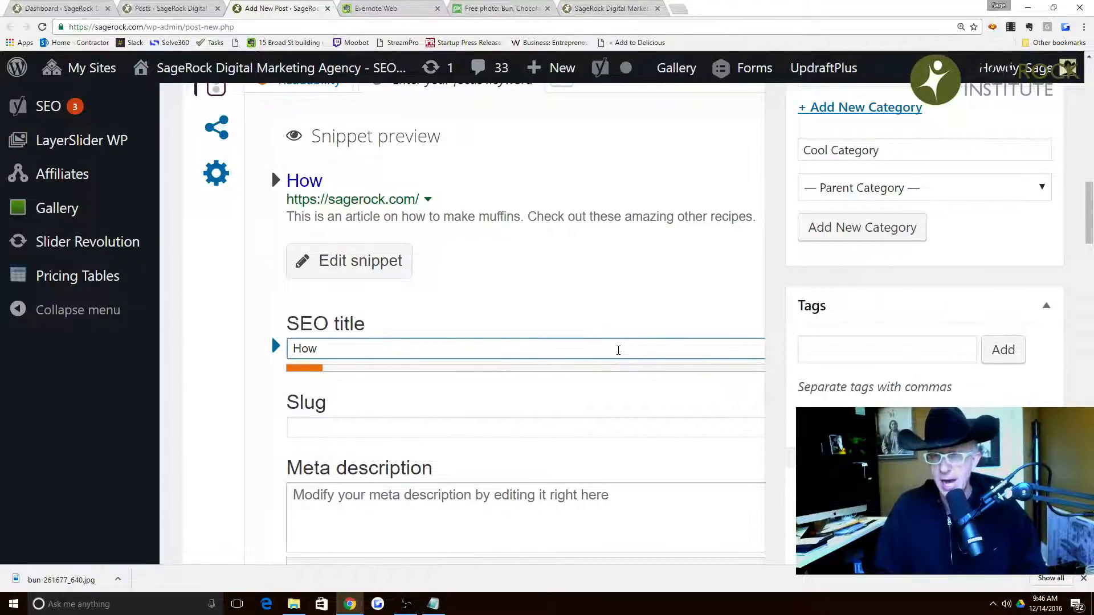
text(To Make )
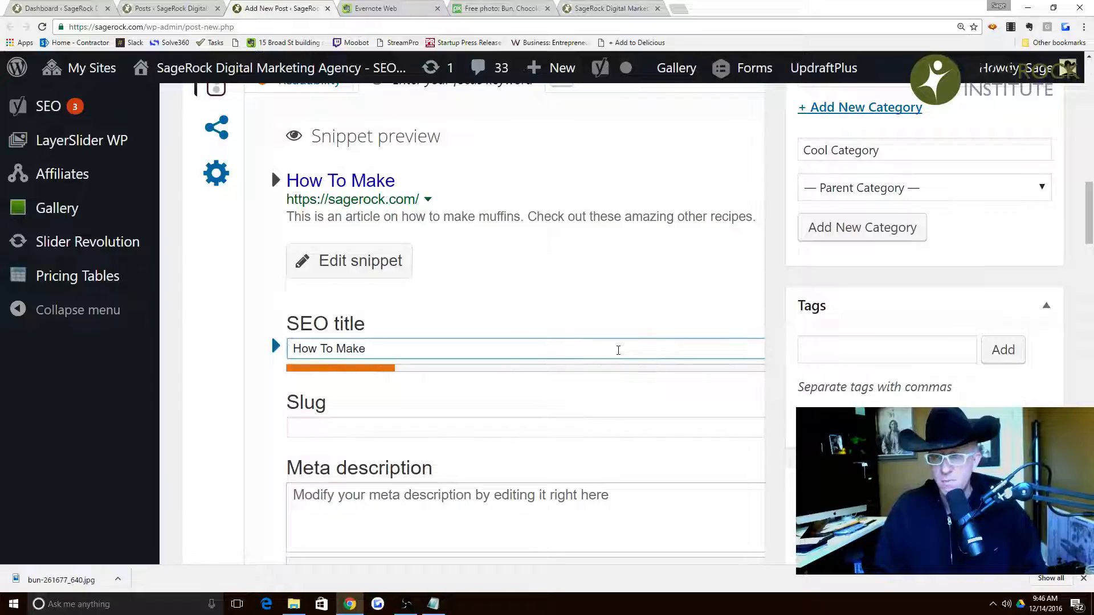
text(Muffins )
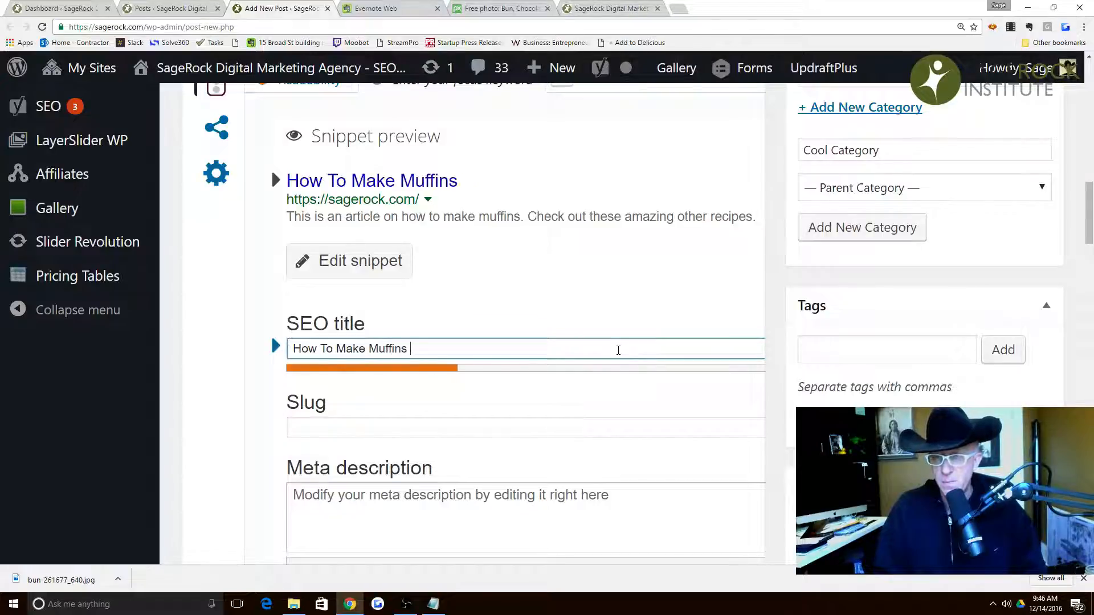
text(By Sage)
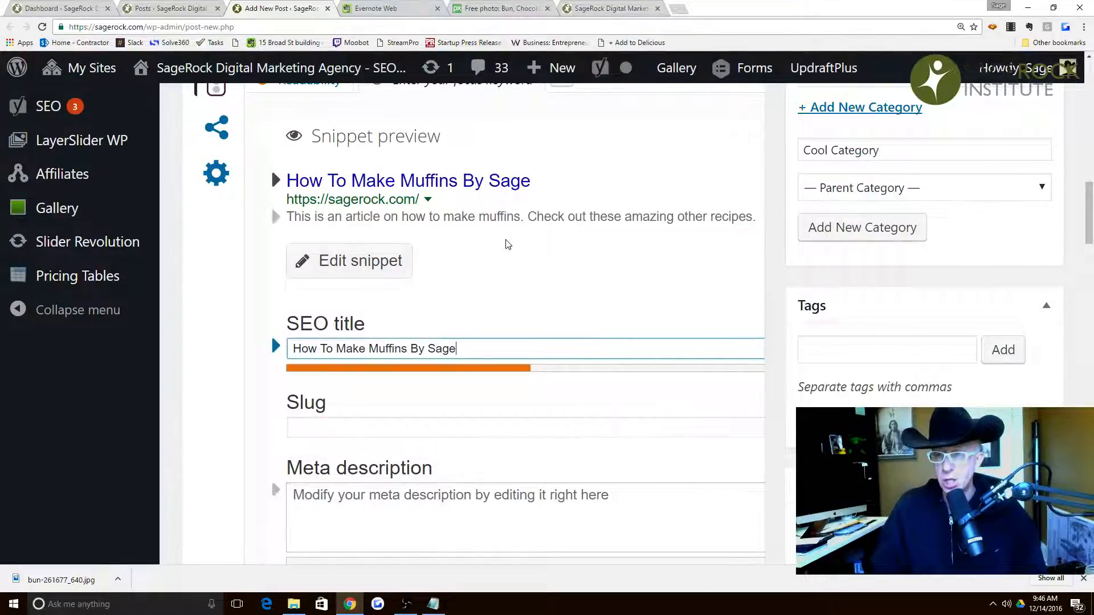
- Set the post's slug to "how-to-make-muffins" in the snippet editor
scroll(506, 244, down, 1)
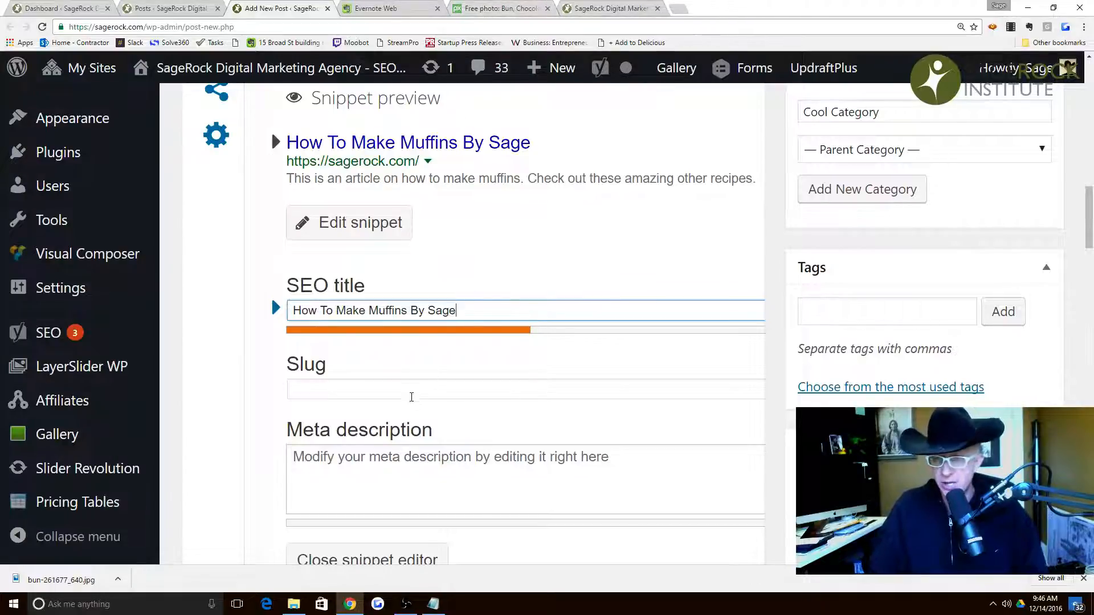
key(Tab)
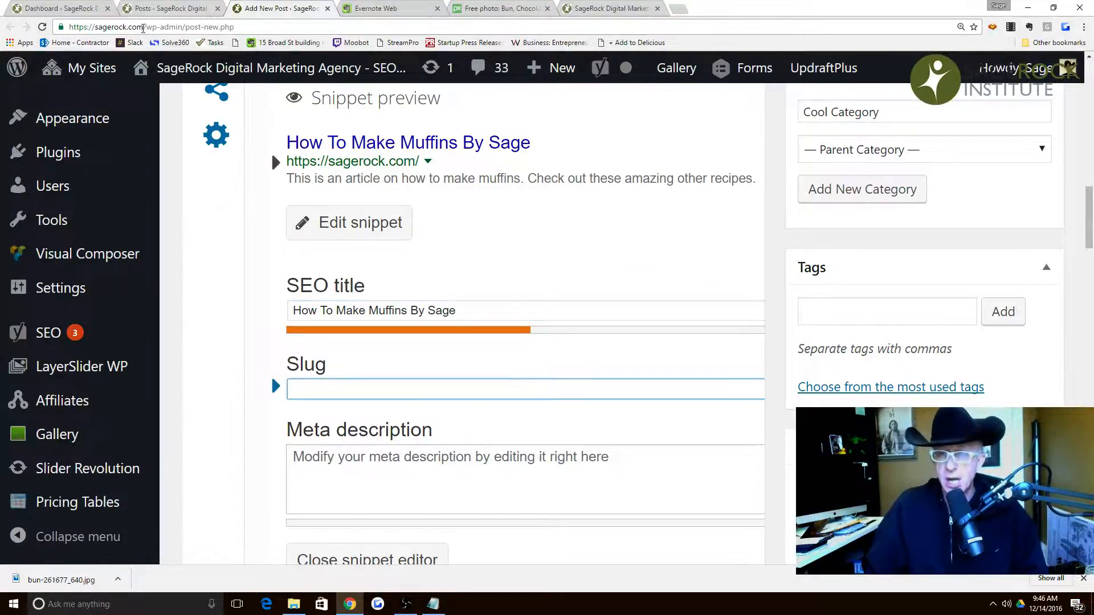
drag(144, 26, 183, 27)
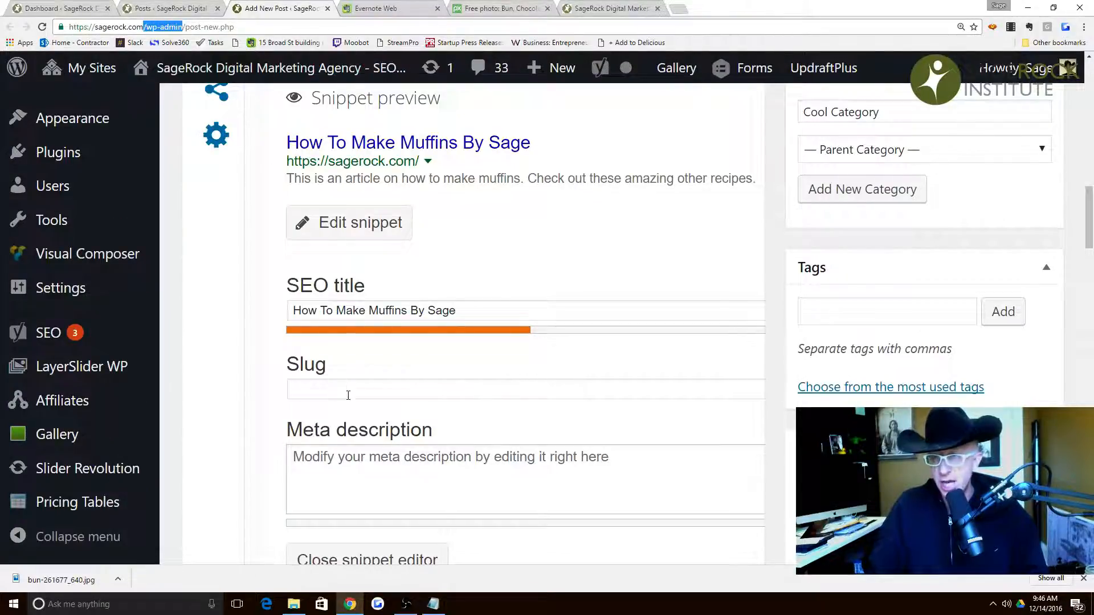
click(397, 385)
text(h)
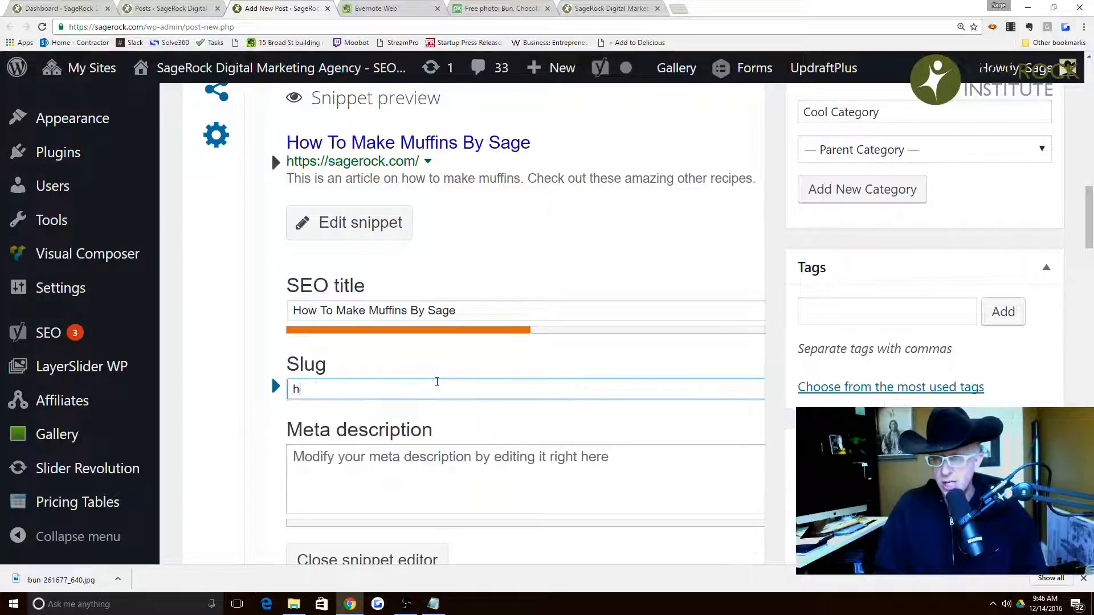
text(ow-to-make-f)
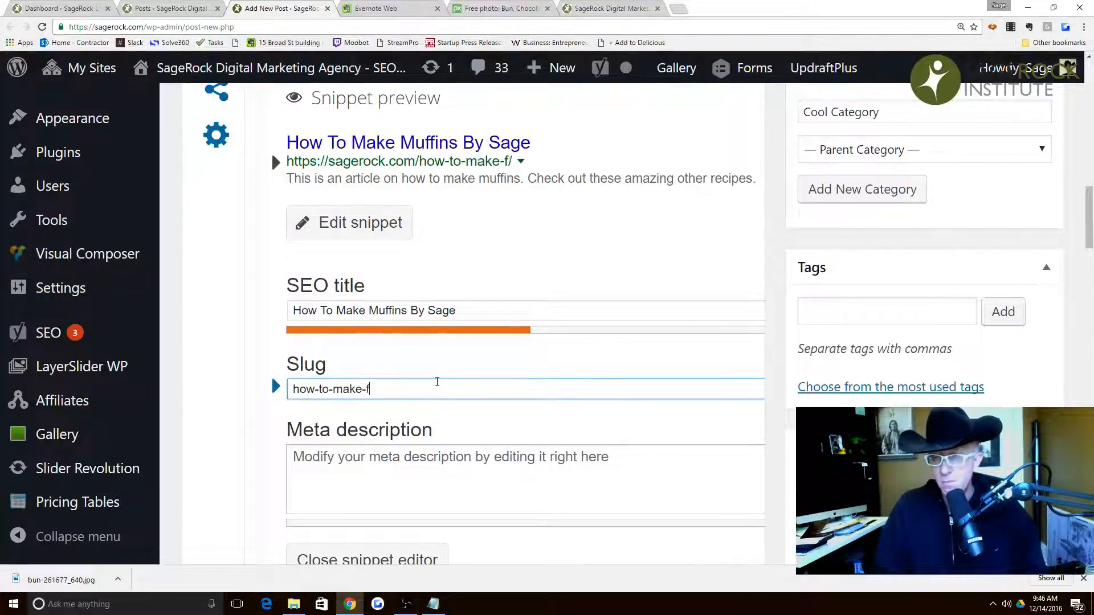
key(BackSpace)
text(muffins)
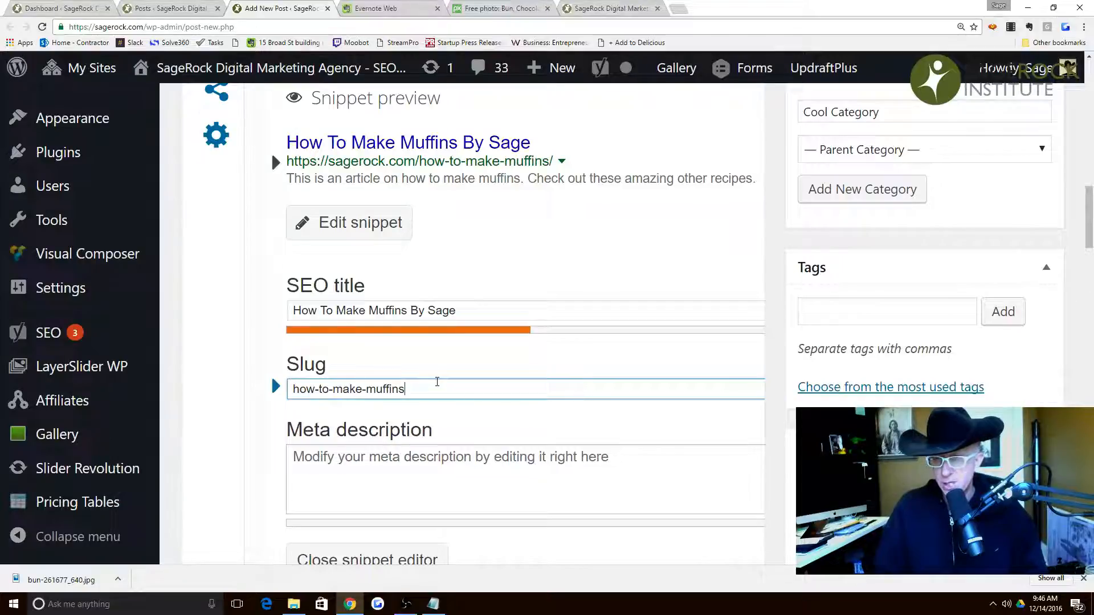
- Write the meta description "This is a tutorial on how I made muffins. These are the most delicious muffins I've ever eaten."
click(416, 464)
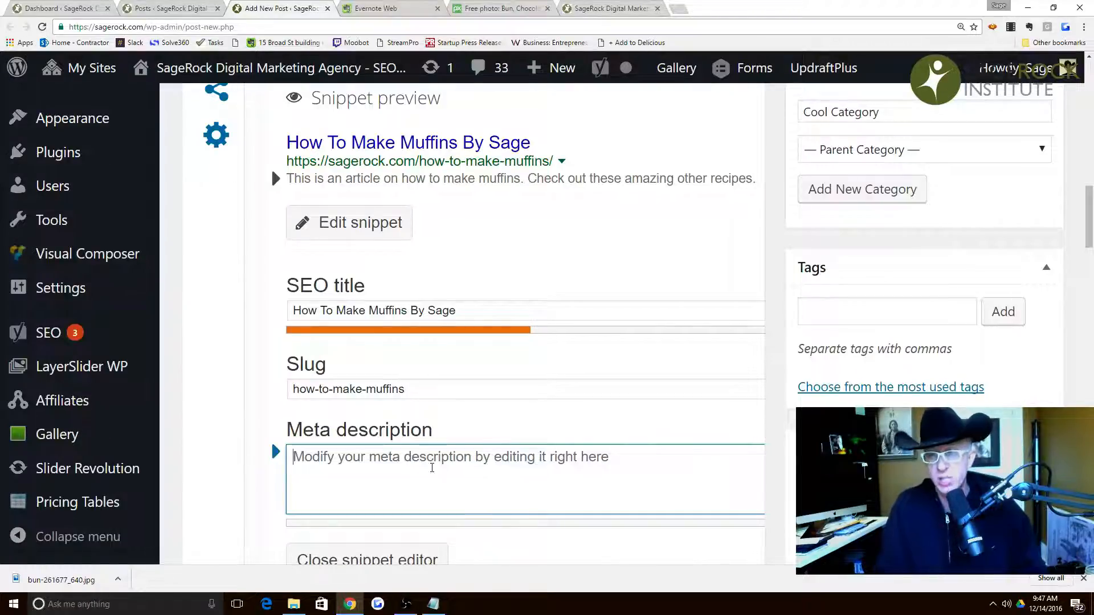
text(This is a)
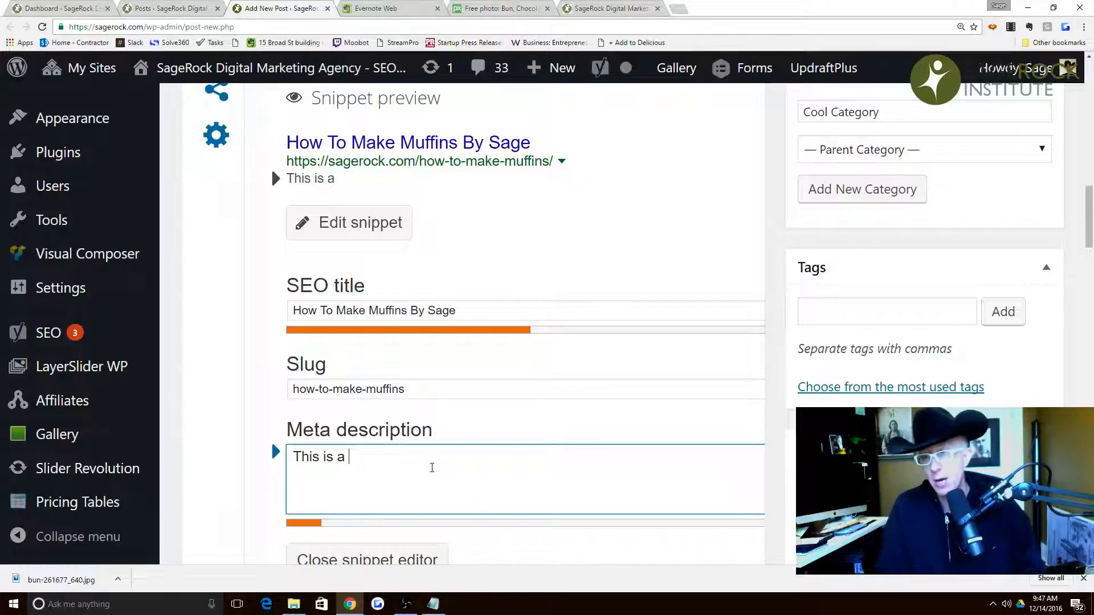
text( tutor)
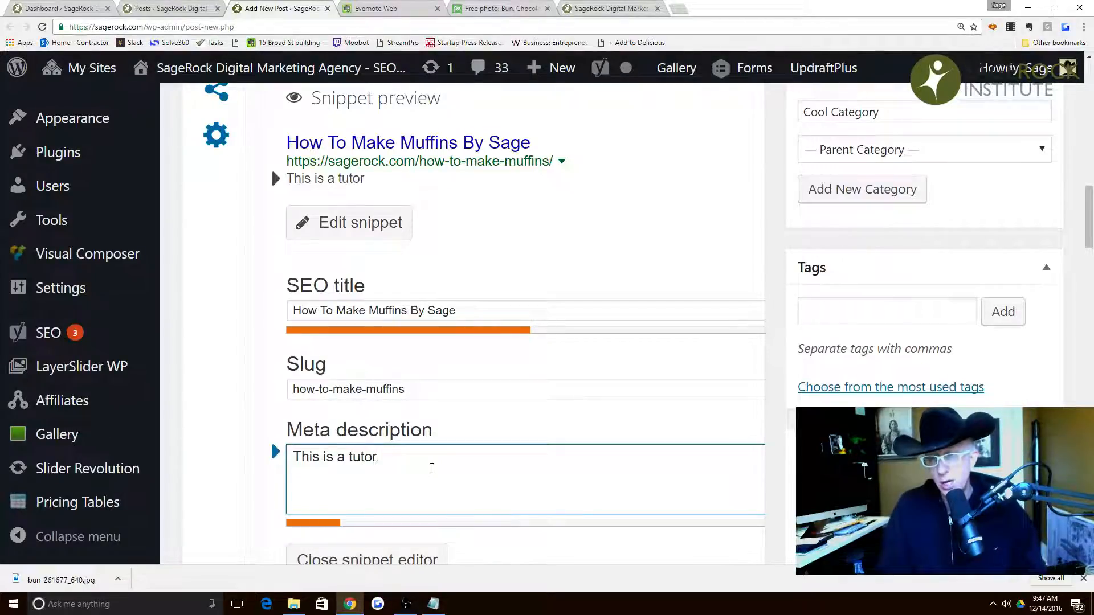
text(ial on how )
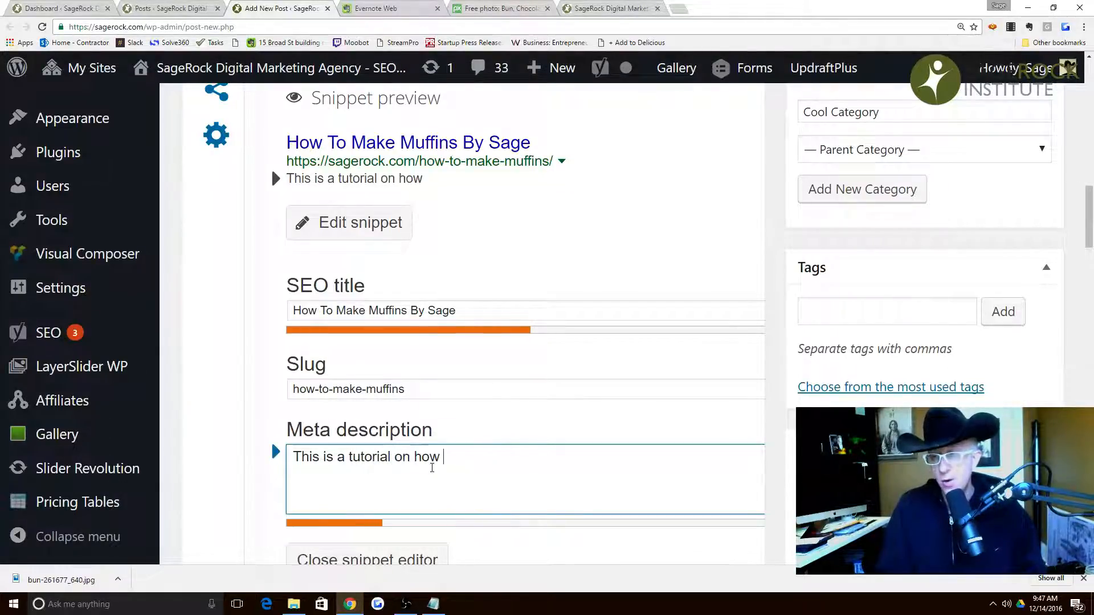
text(I made)
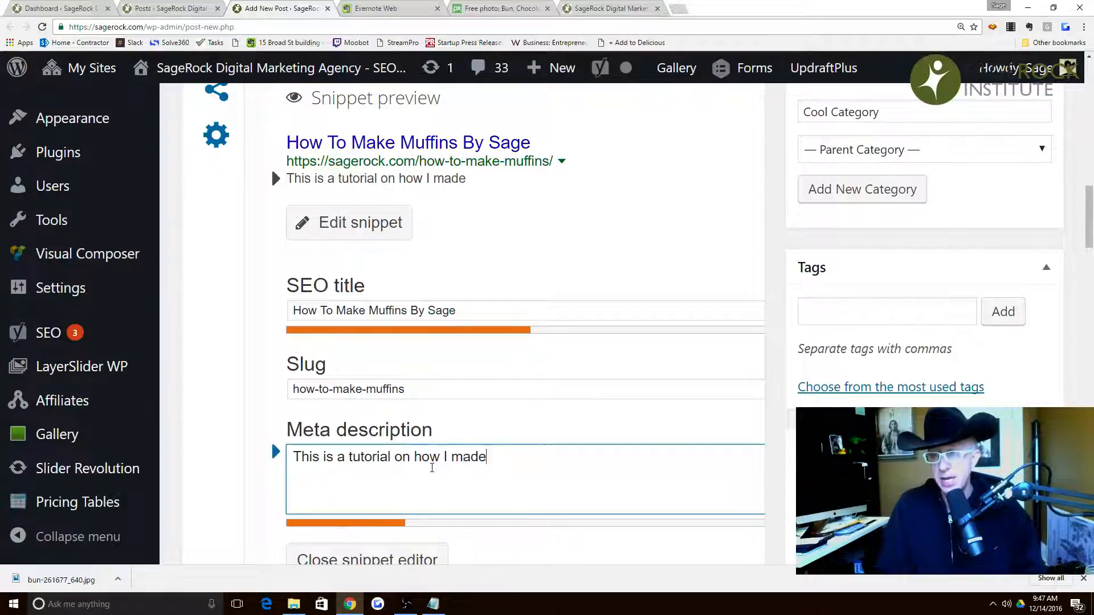
text( muffins. The)
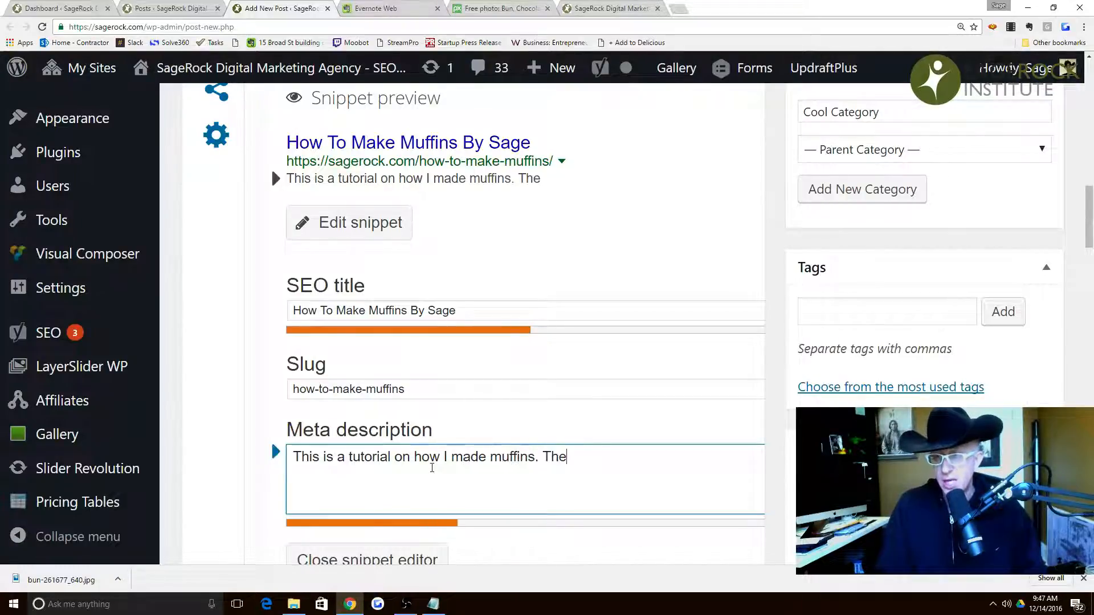
text(se are the most )
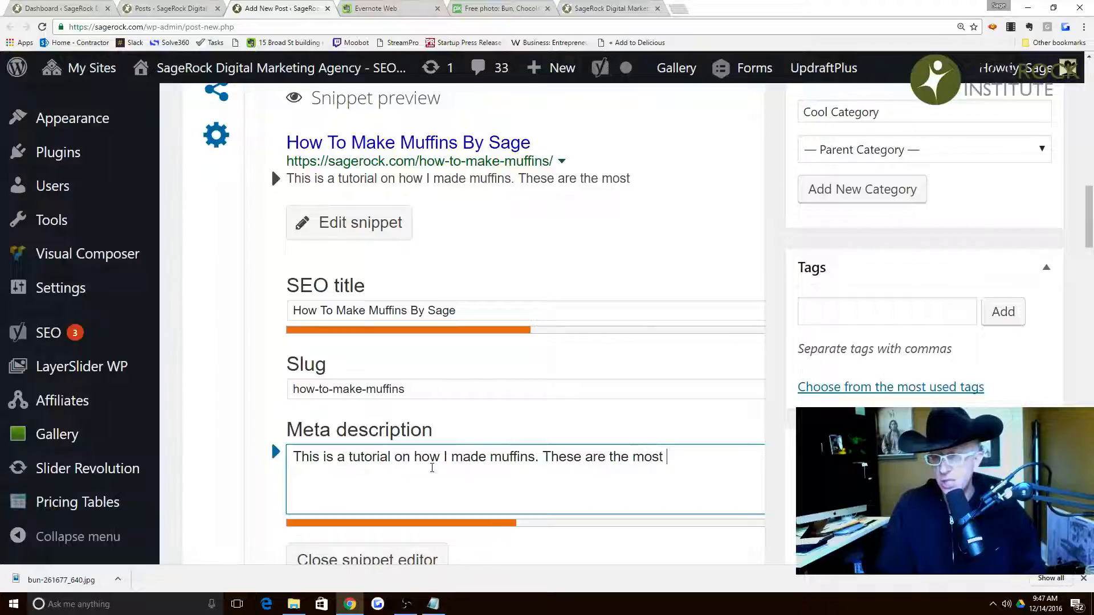
text(delicious)
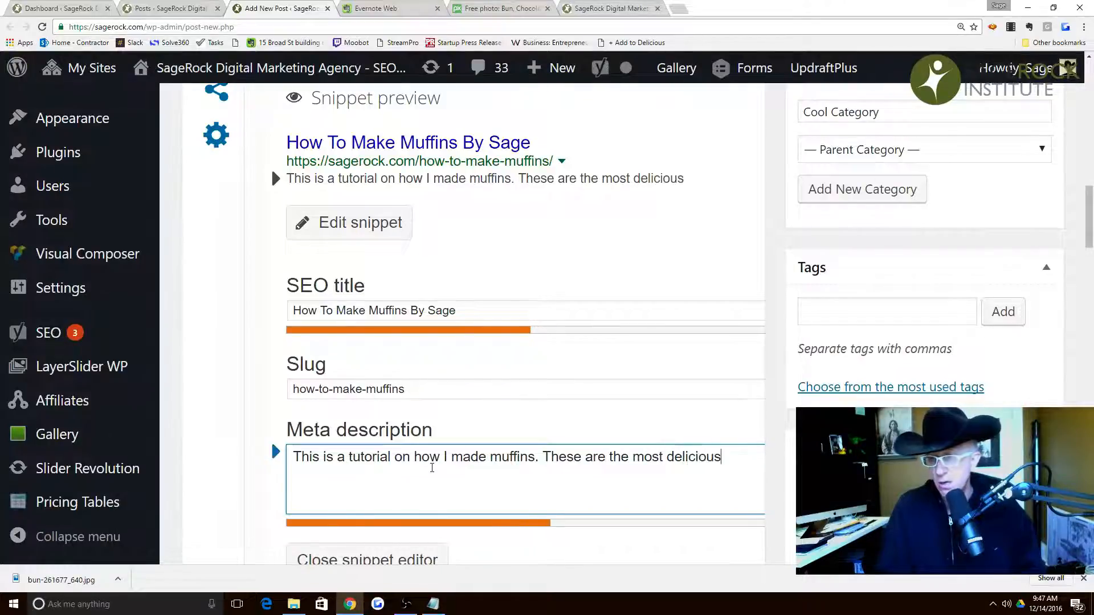
text( muffins I've evewr)
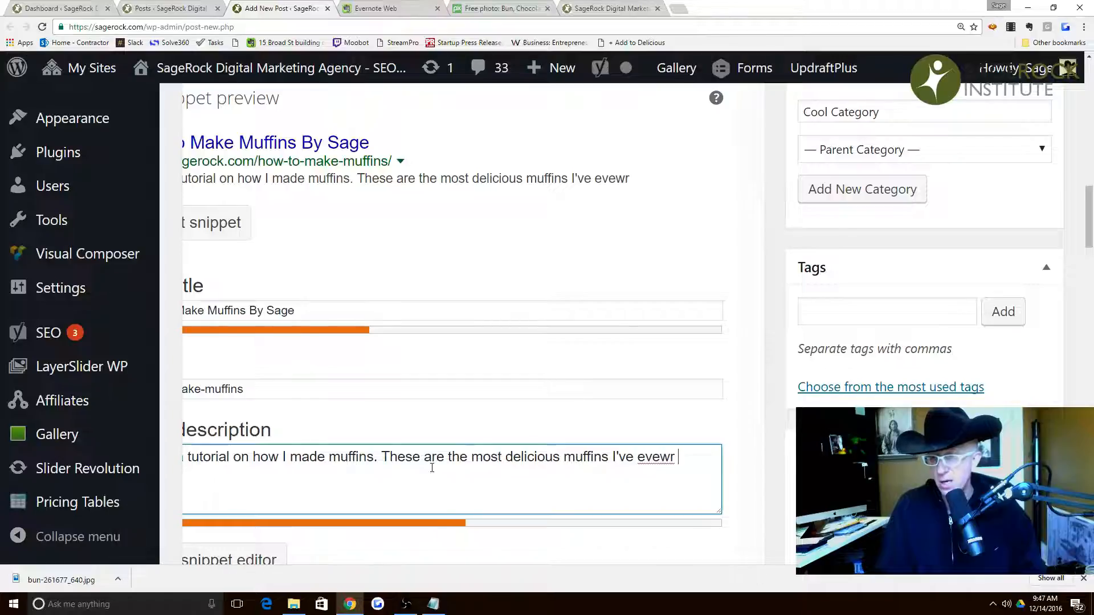
key(BackSpace)
text(r eaten.)
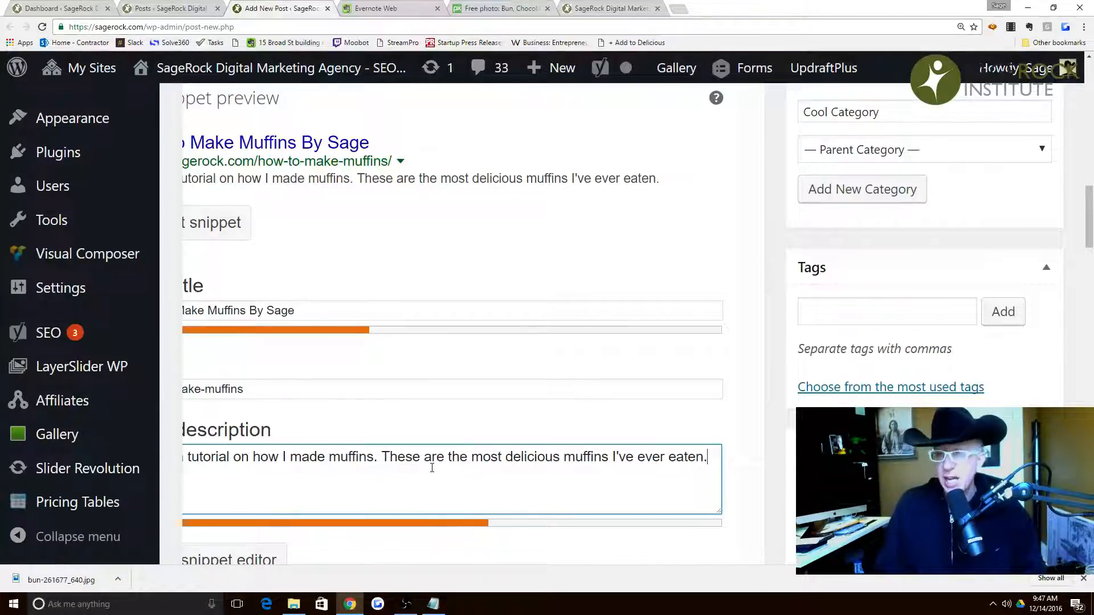
key(Home)
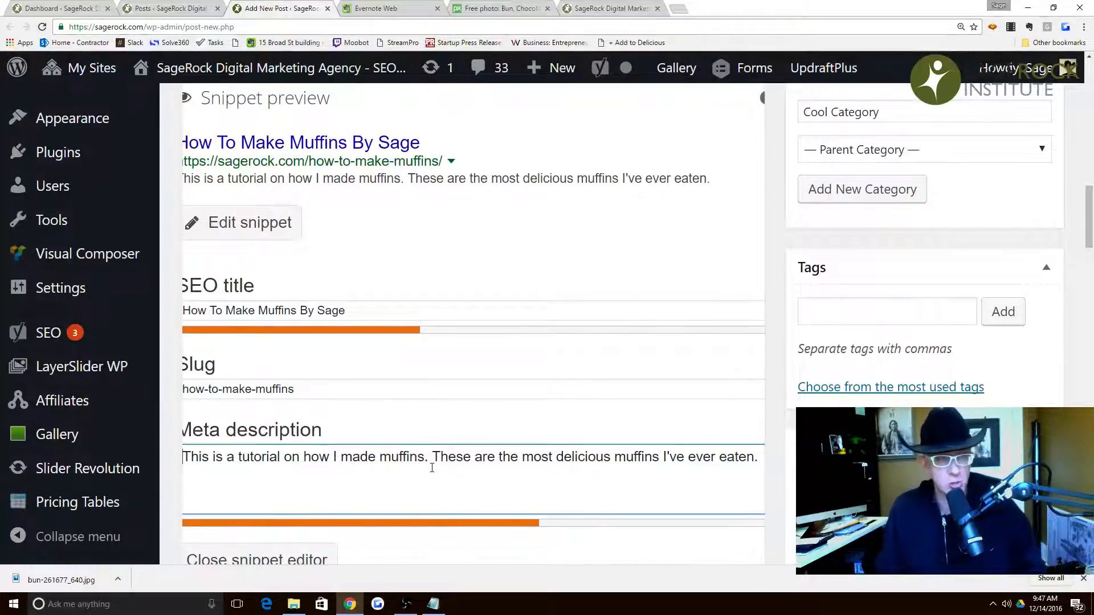
key(ctrl+minus)
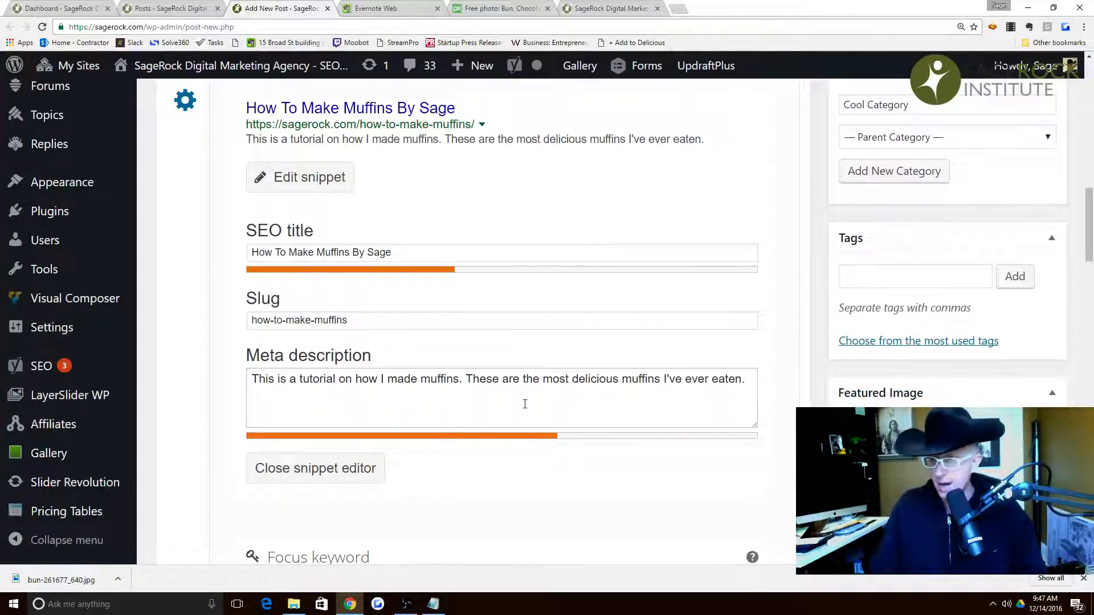
- Close the snippet editor and check the snippet preview of the muffin post
click(319, 472)
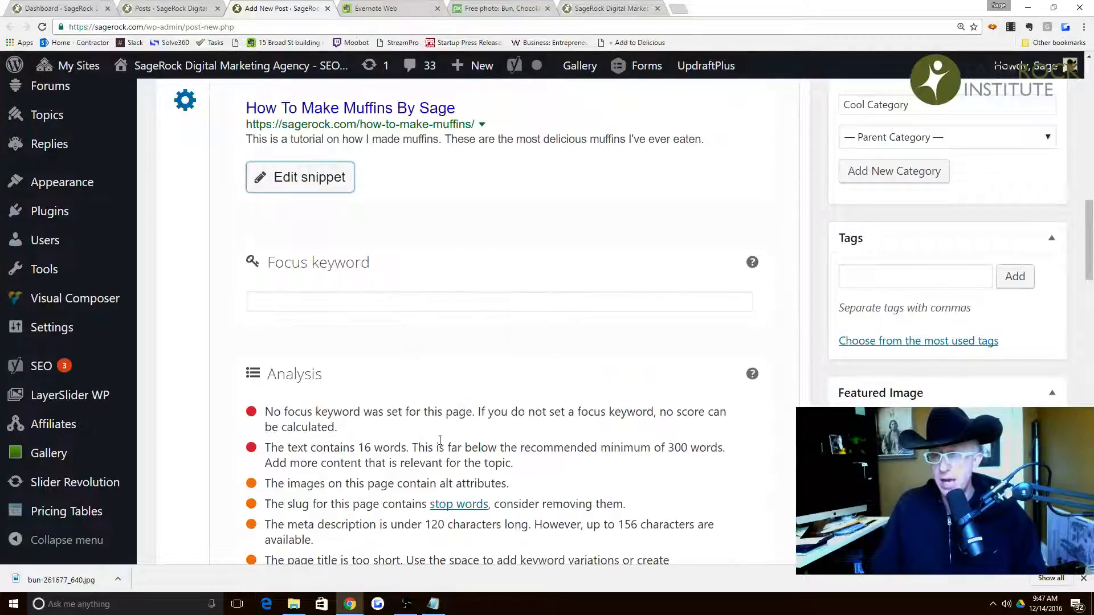
scroll(440, 440, up, 3)
scroll(447, 453, down, 1)
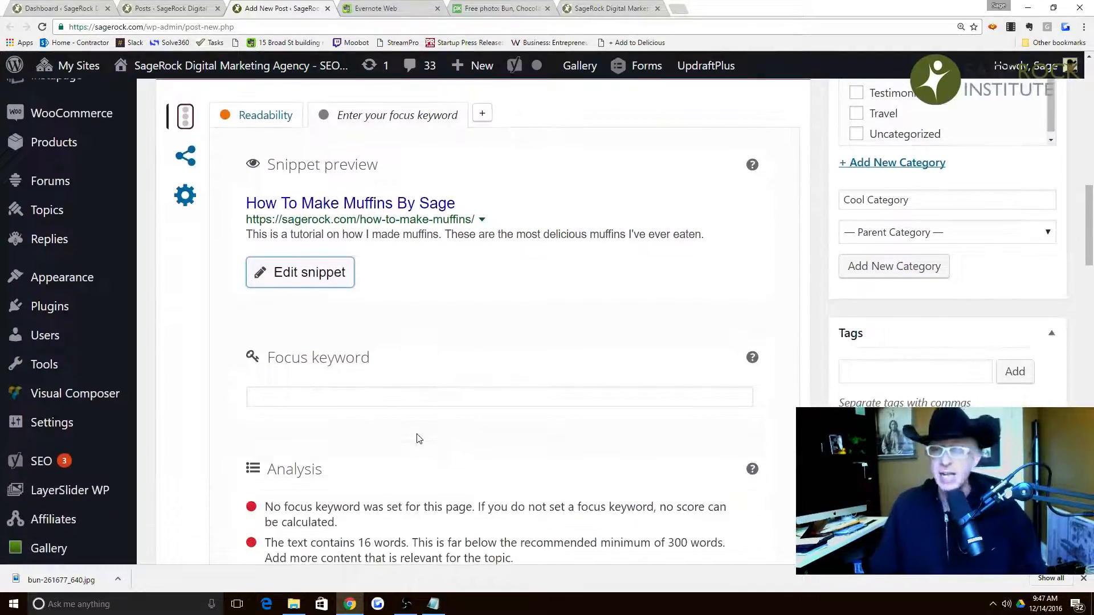
- Set the post's Yoast focus keyword to "how to make muffins"
scroll(418, 439, down, 2)
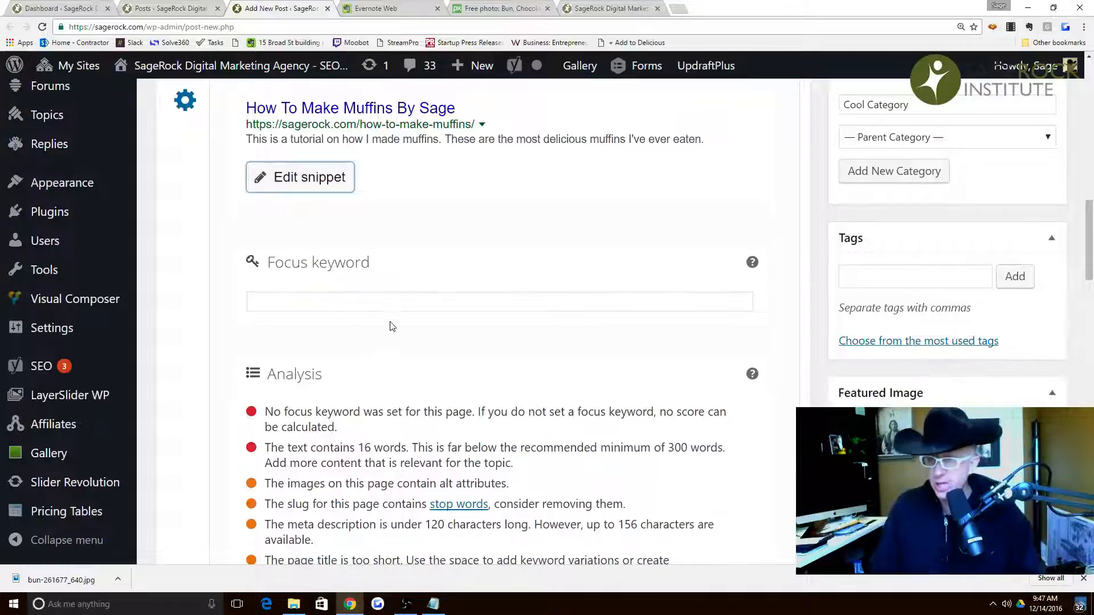
click(397, 298)
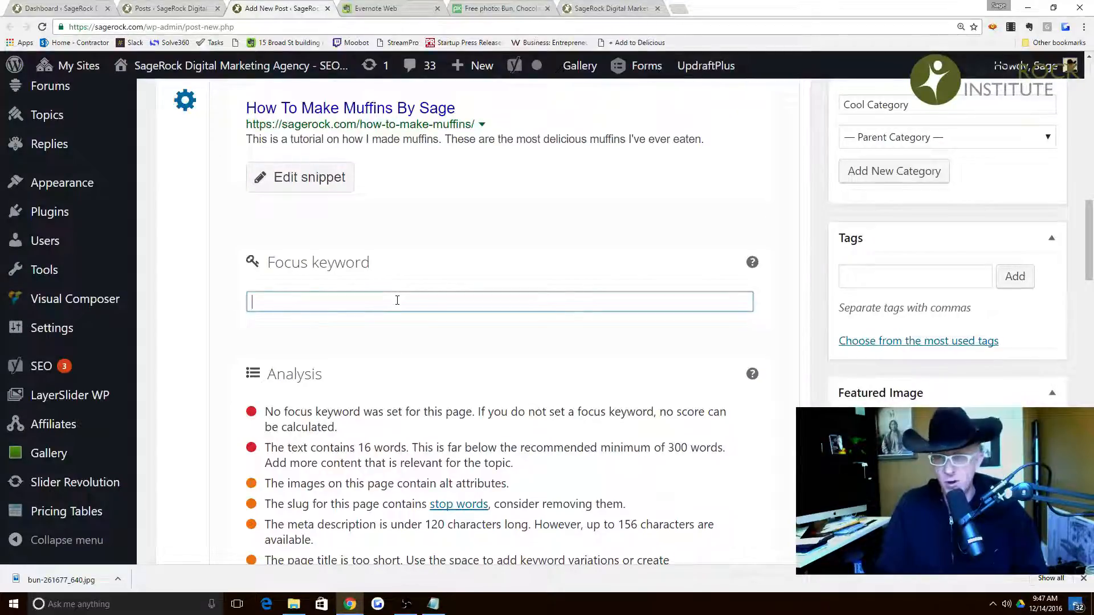
text(hot to)
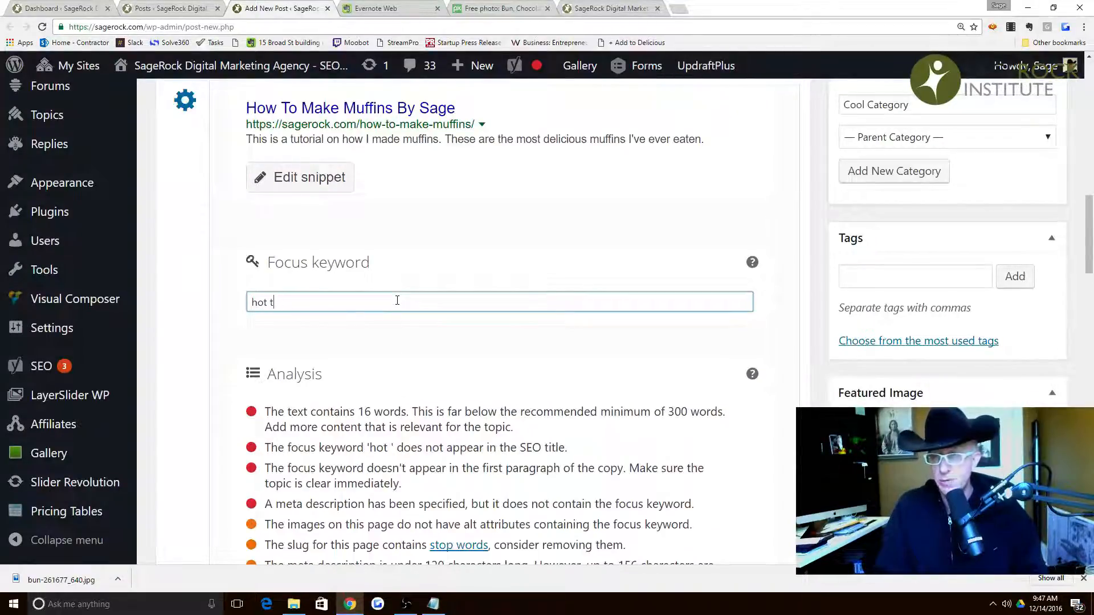
key(BackSpace)
text(to mak)
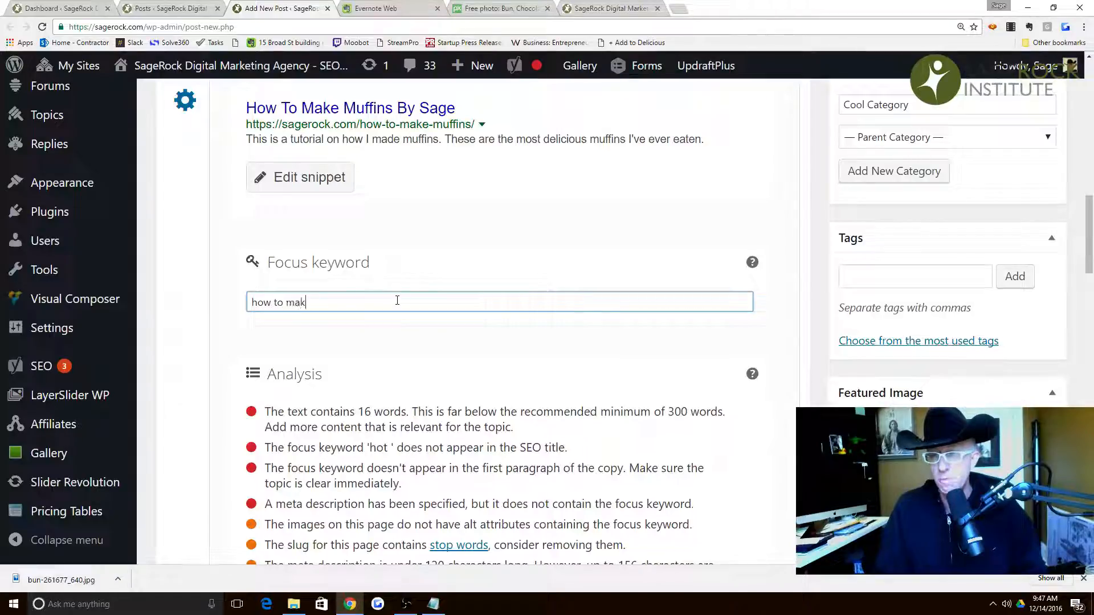
text(e muffins)
key(Tab)
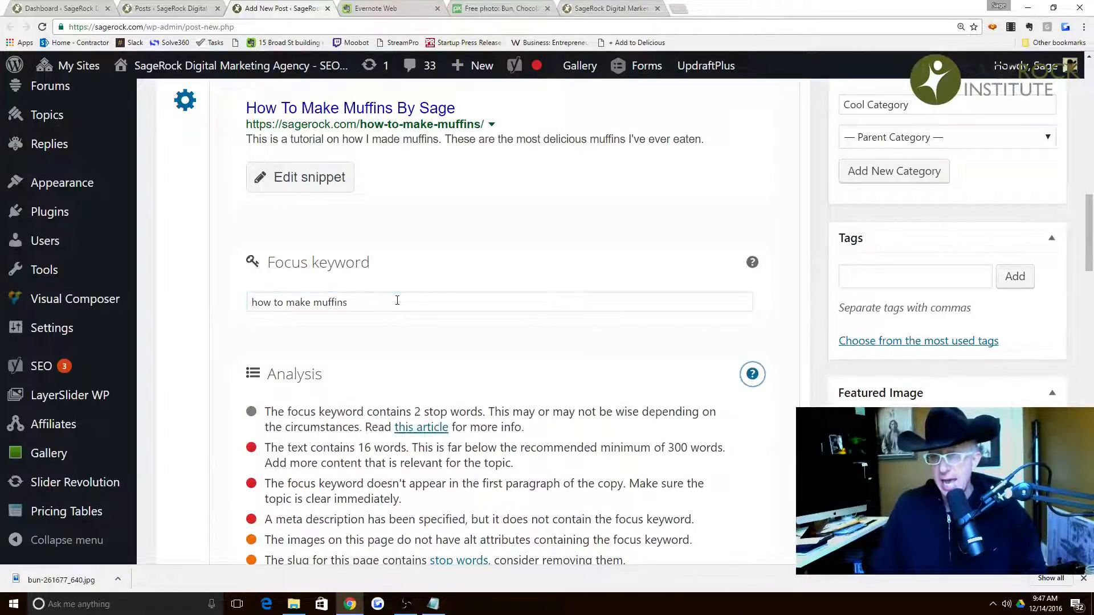
- Examine the Yoast SEO analysis for the focus keyword and compare its feedback with the post's snippet preview
scroll(418, 381, down, 4)
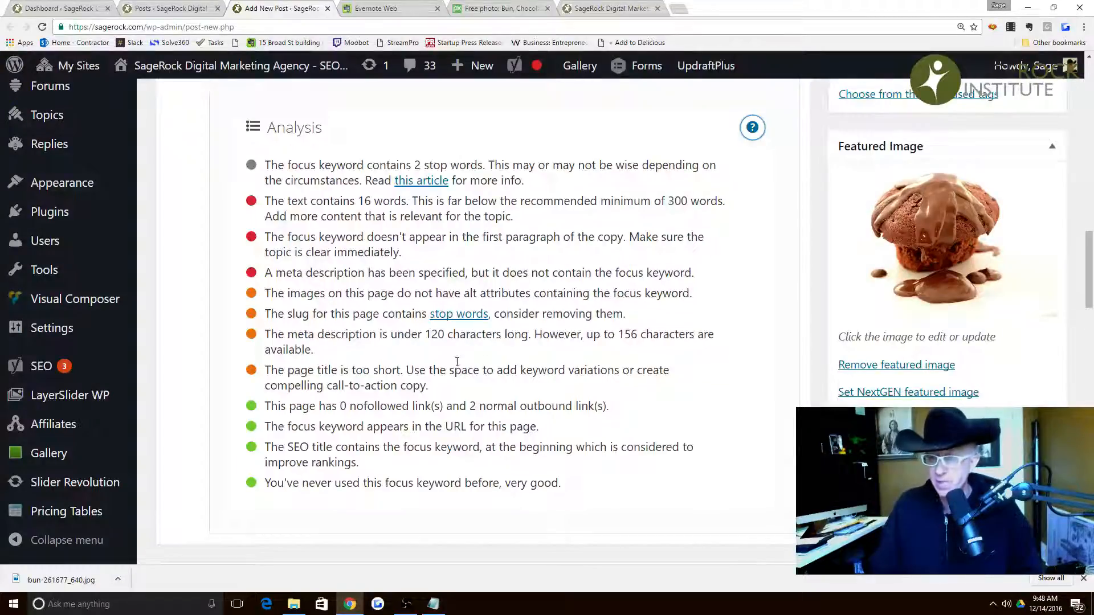
scroll(473, 416, up, 4)
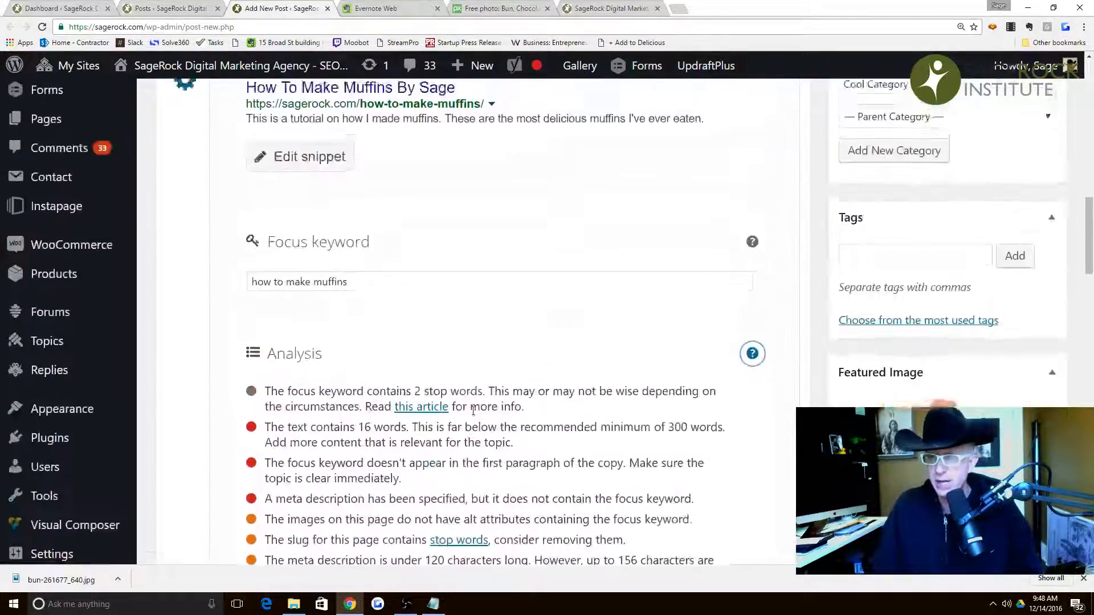
scroll(473, 411, up, 4)
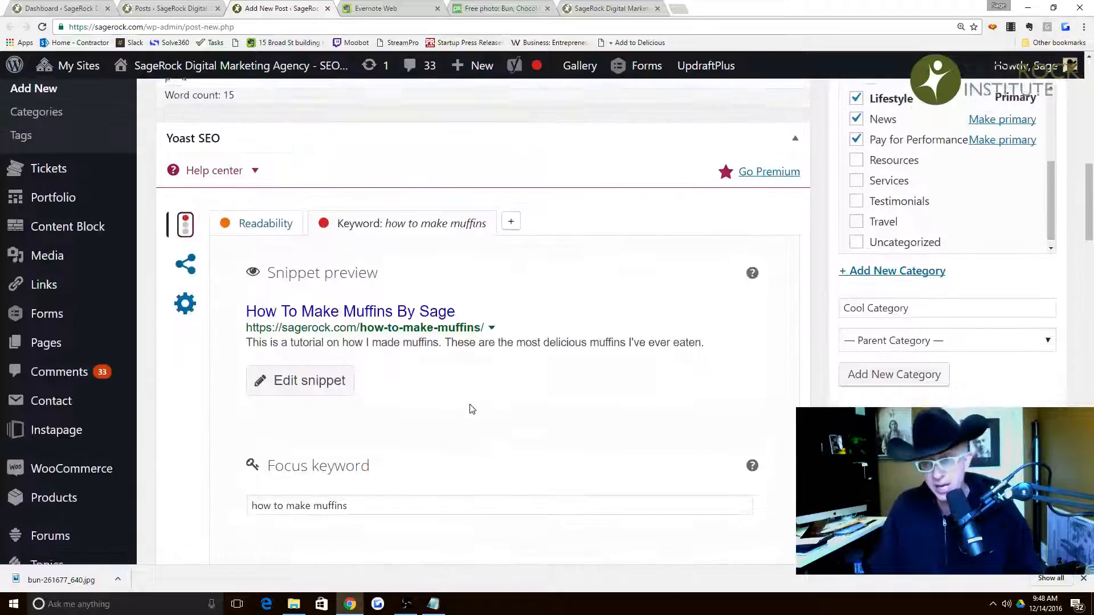
scroll(472, 409, down, 3)
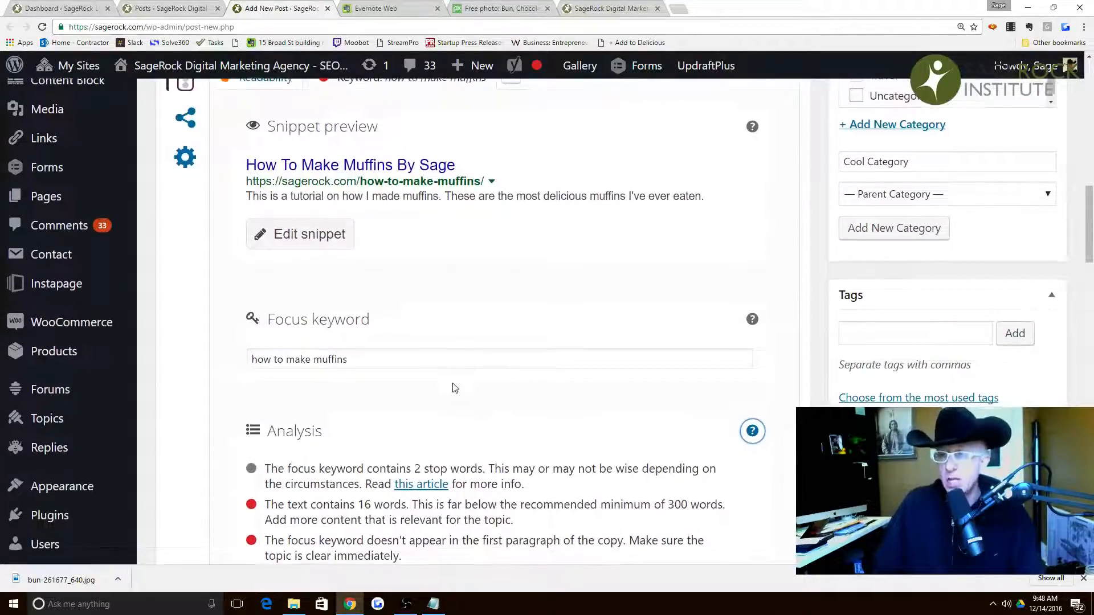
scroll(454, 388, down, 1)
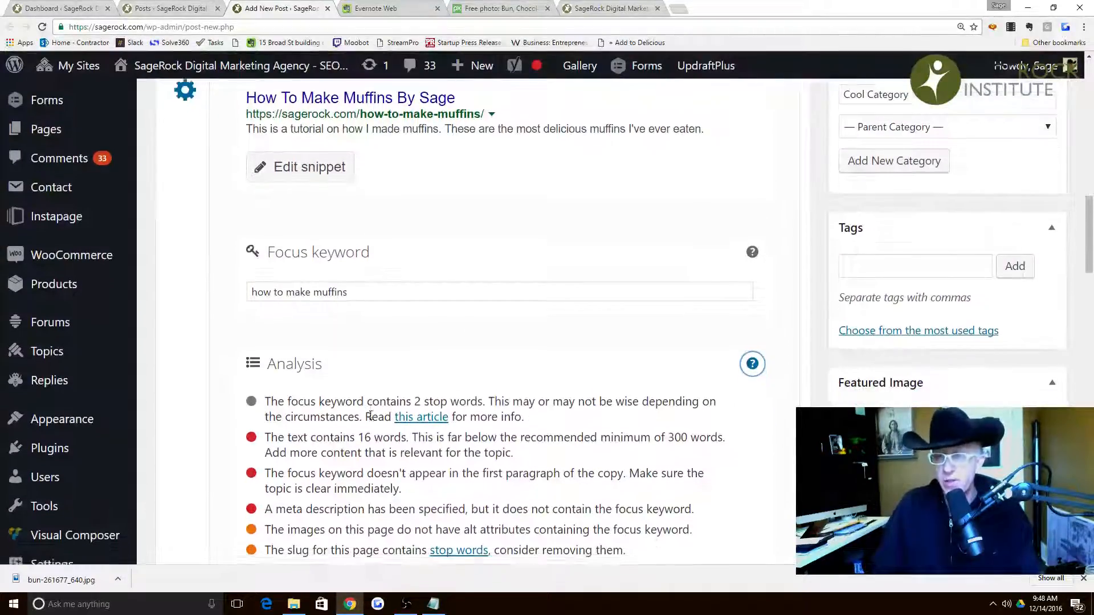
scroll(370, 417, down, 1)
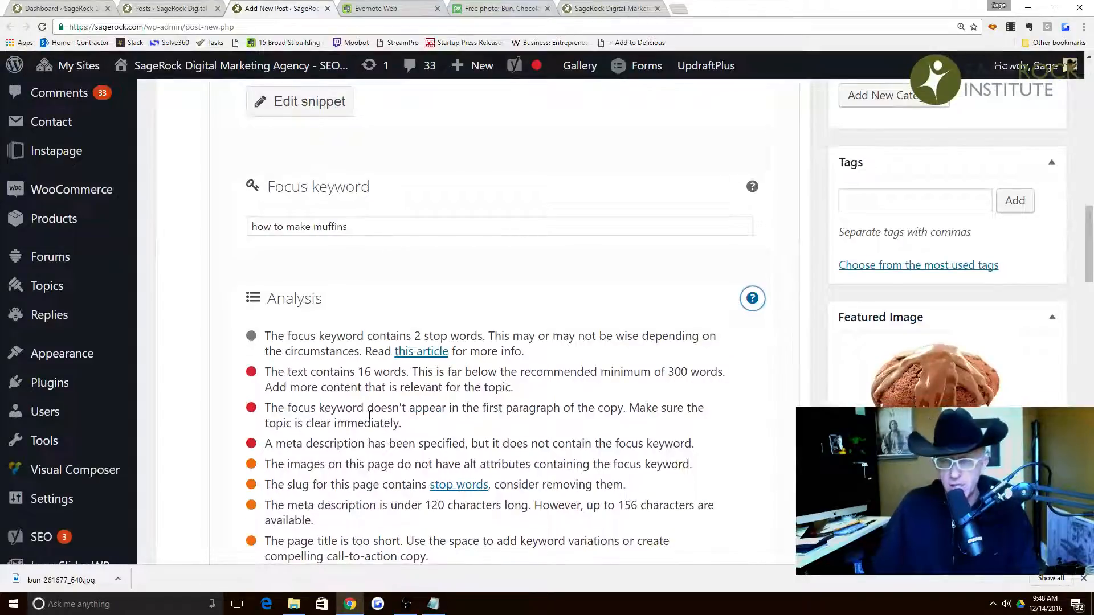
scroll(369, 414, down, 2)
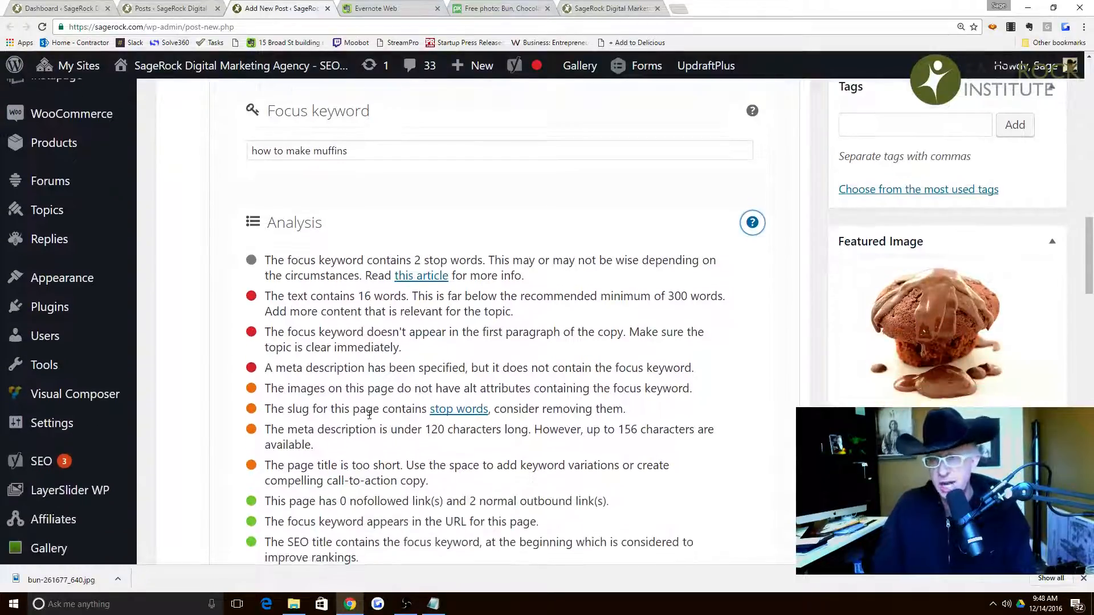
scroll(368, 416, up, 1)
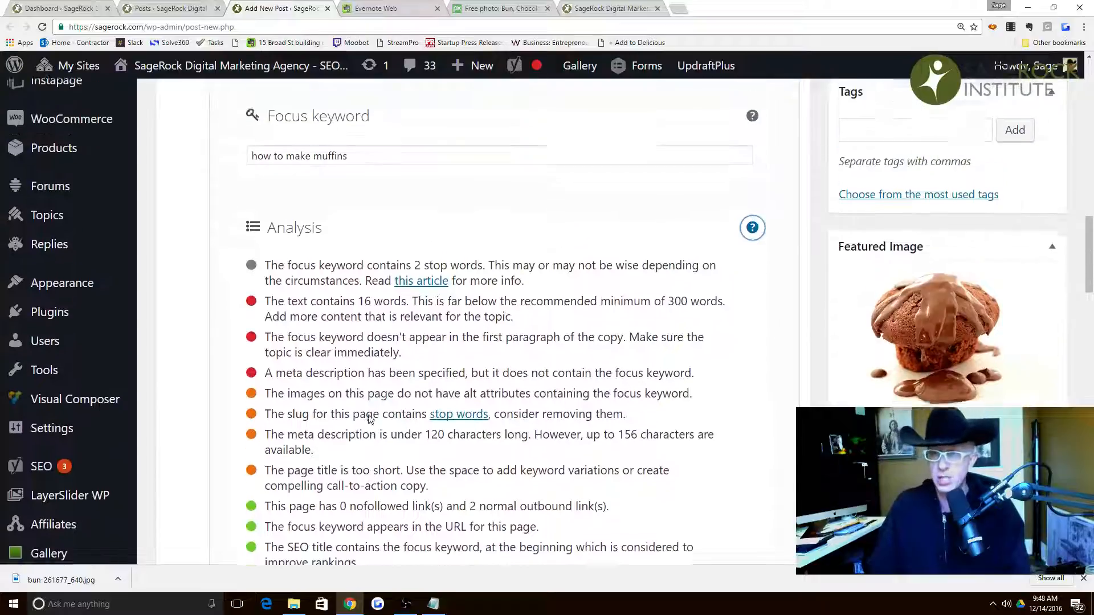
scroll(333, 411, down, 1)
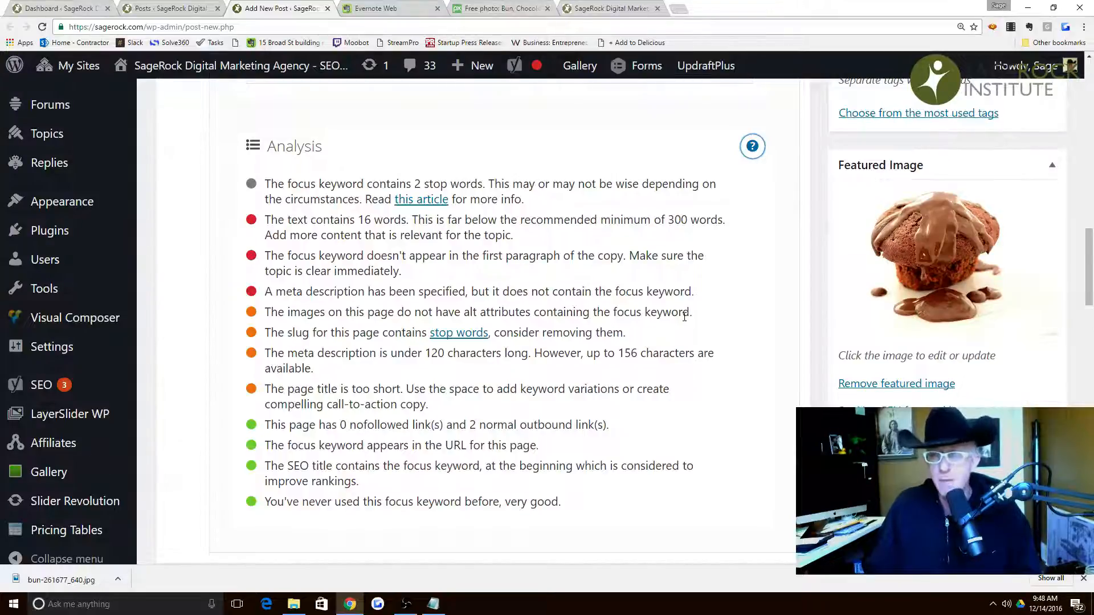
scroll(685, 319, down, 3)
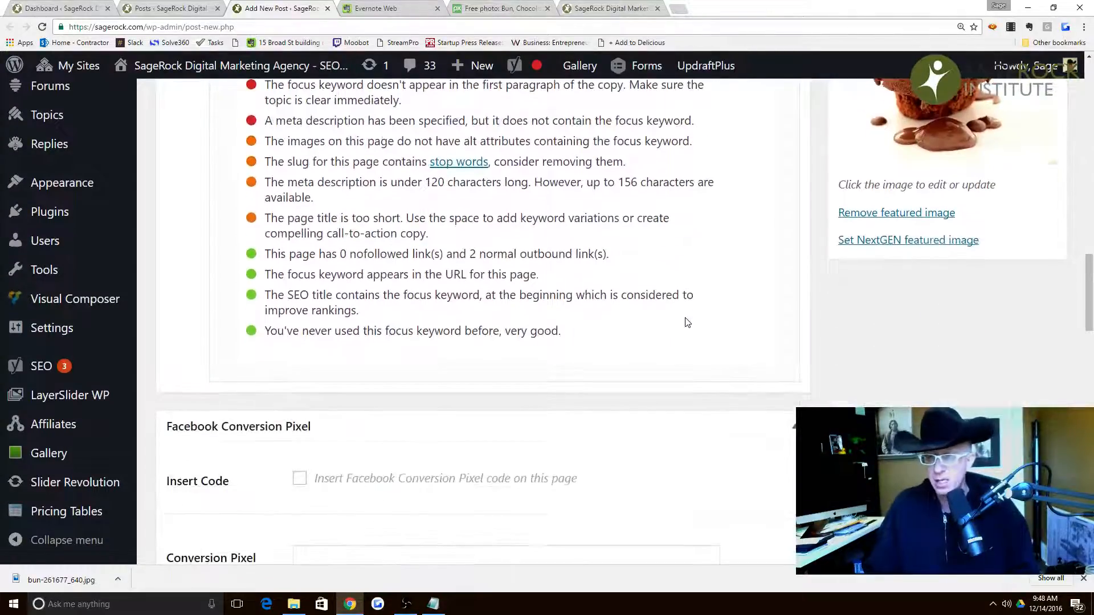
scroll(690, 327, up, 10)
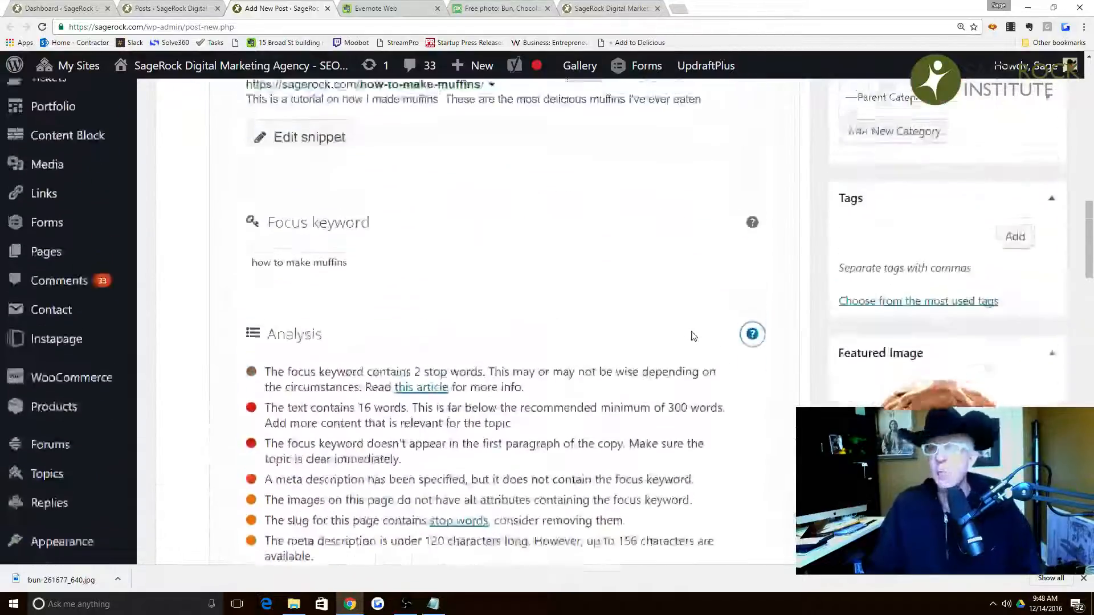
scroll(694, 336, up, 2)
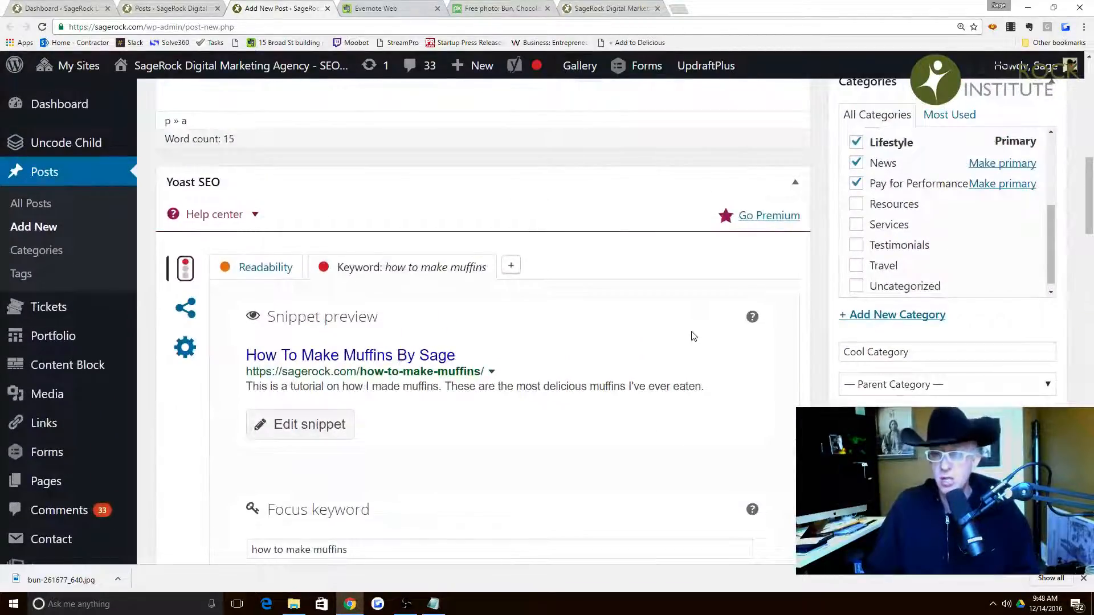